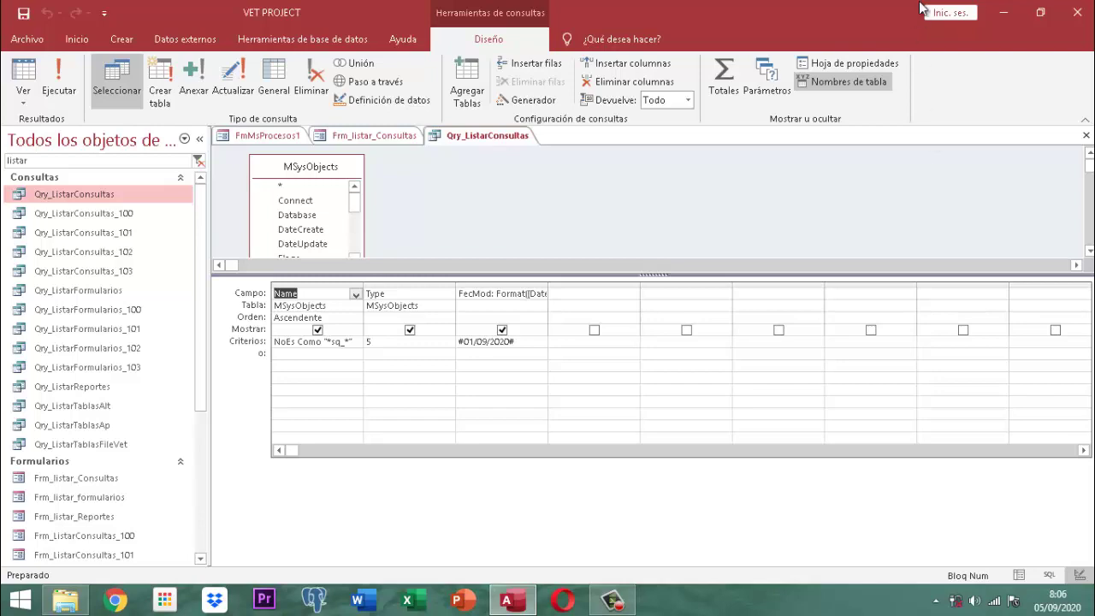
Step: Launch the Pointofix screen annotation tool from the desktop and return to the open Access query design
click(1005, 17)
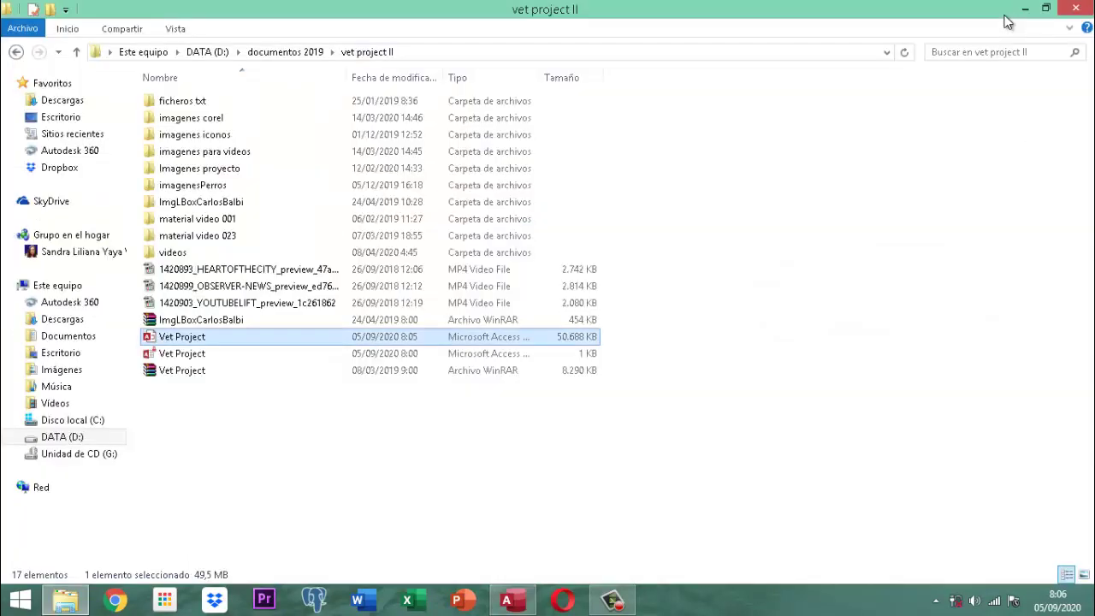
click(1025, 8)
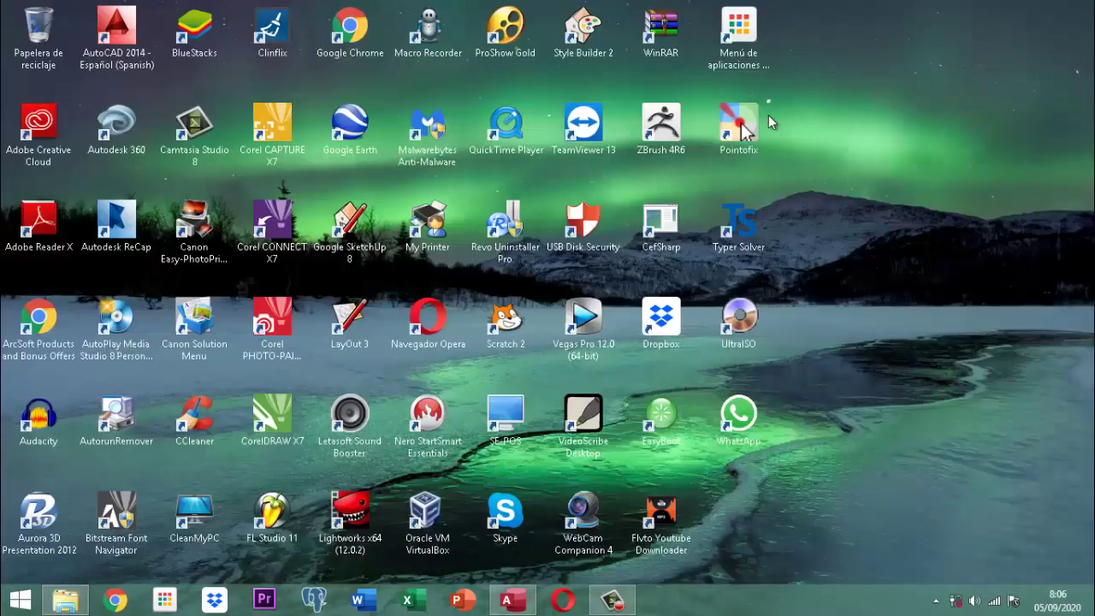
double_click(764, 126)
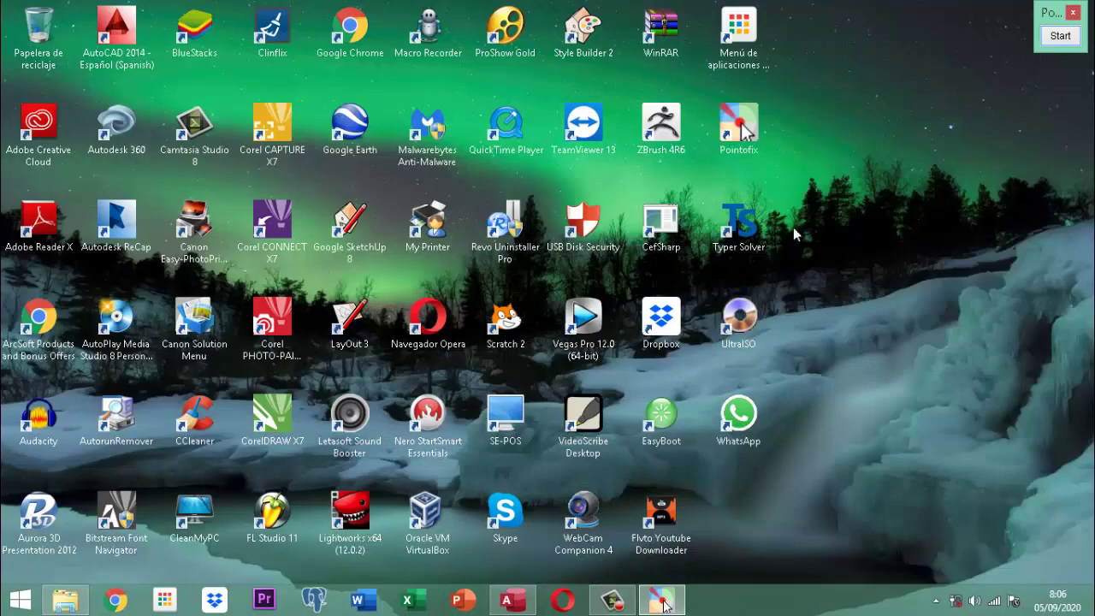
click(511, 600)
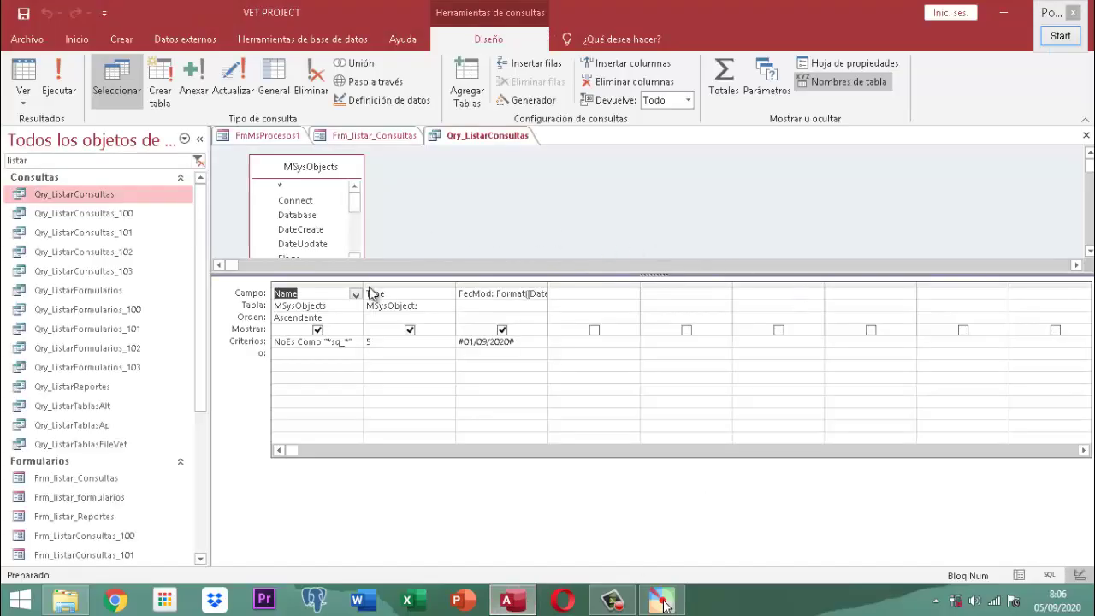
Step: Widen the Name column slightly and the FecMod column enough to fit its full Format expression in the query grid
click(365, 285)
drag(487, 275, 442, 276)
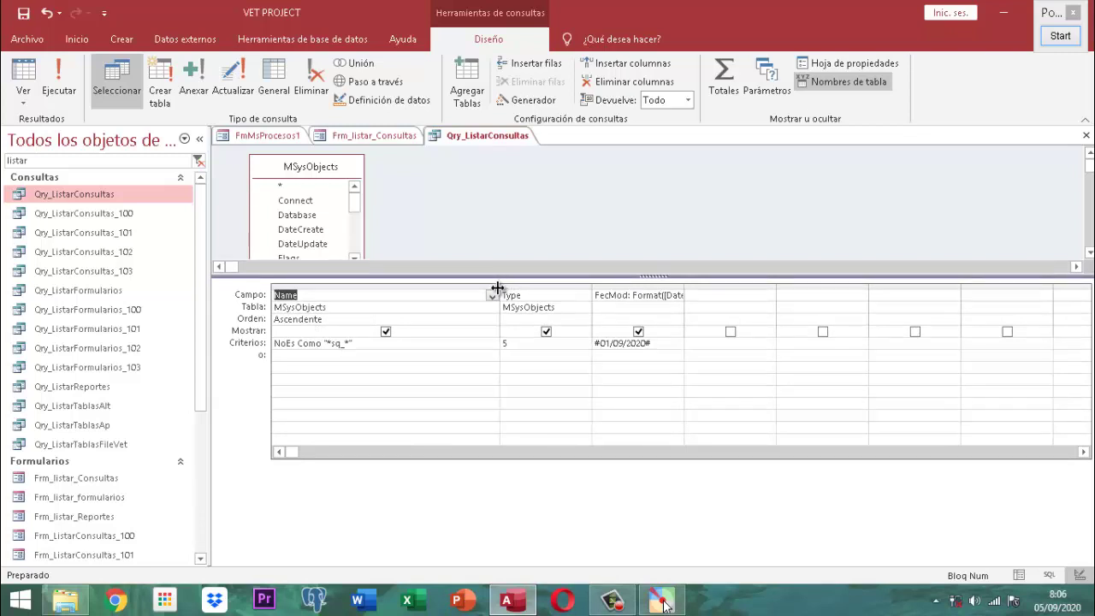
drag(497, 294, 384, 295)
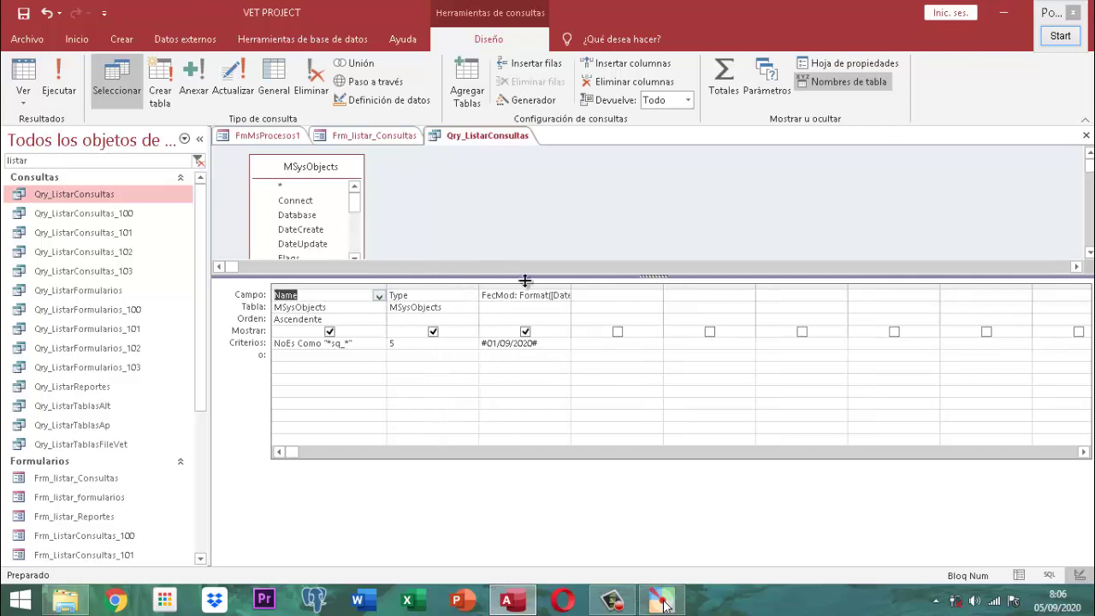
drag(570, 286, 737, 279)
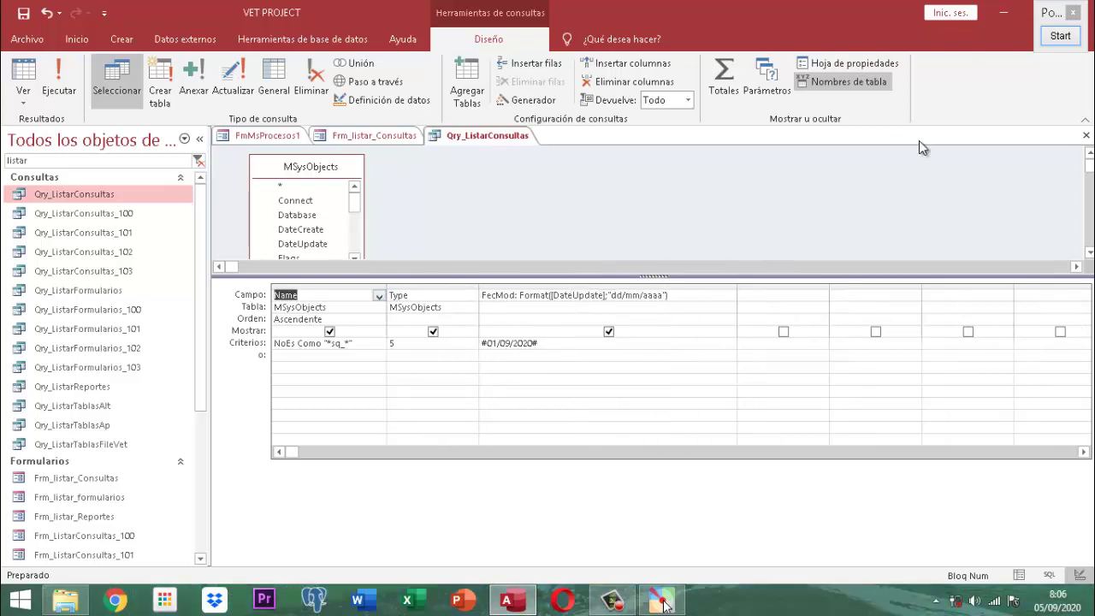
Step: Magnify the query grid with Pointofix to examine the sort order and criteria of the Name and Type columns
click(1061, 36)
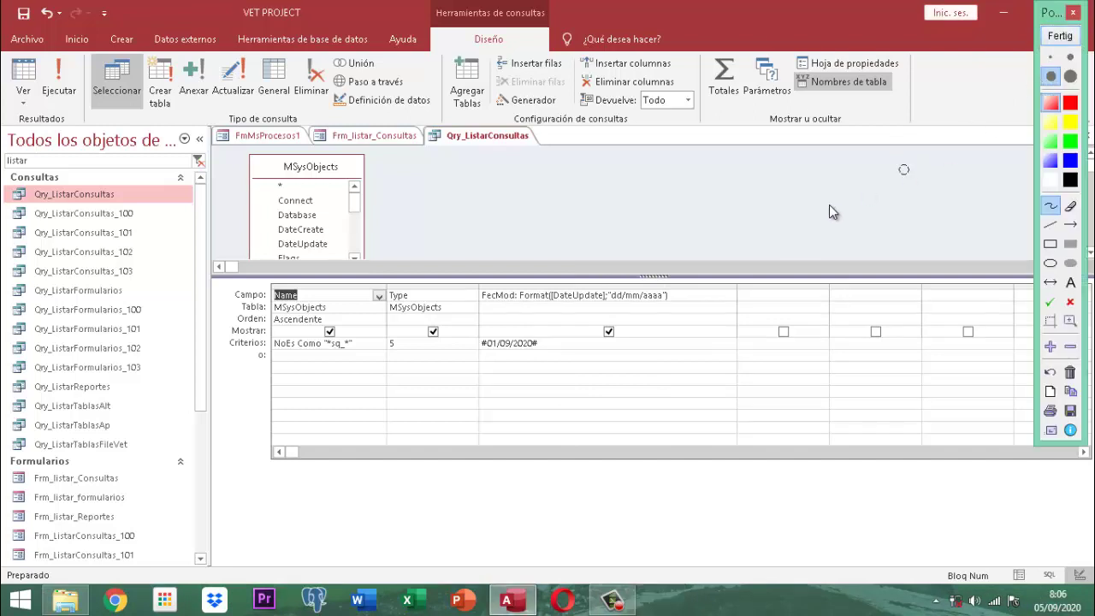
key(z)
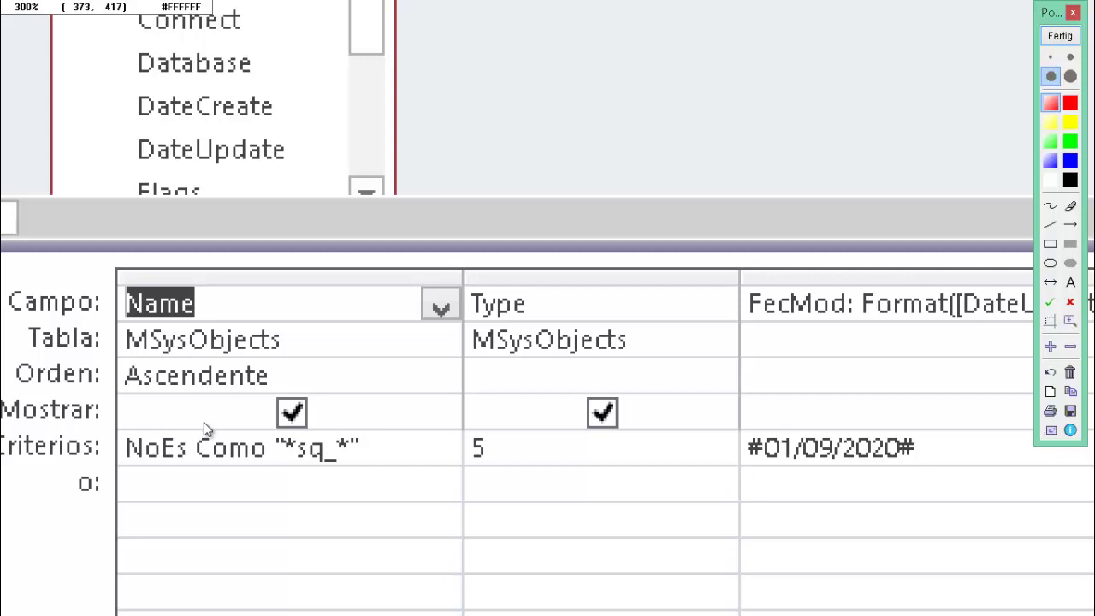
scroll(204, 422, up, 2)
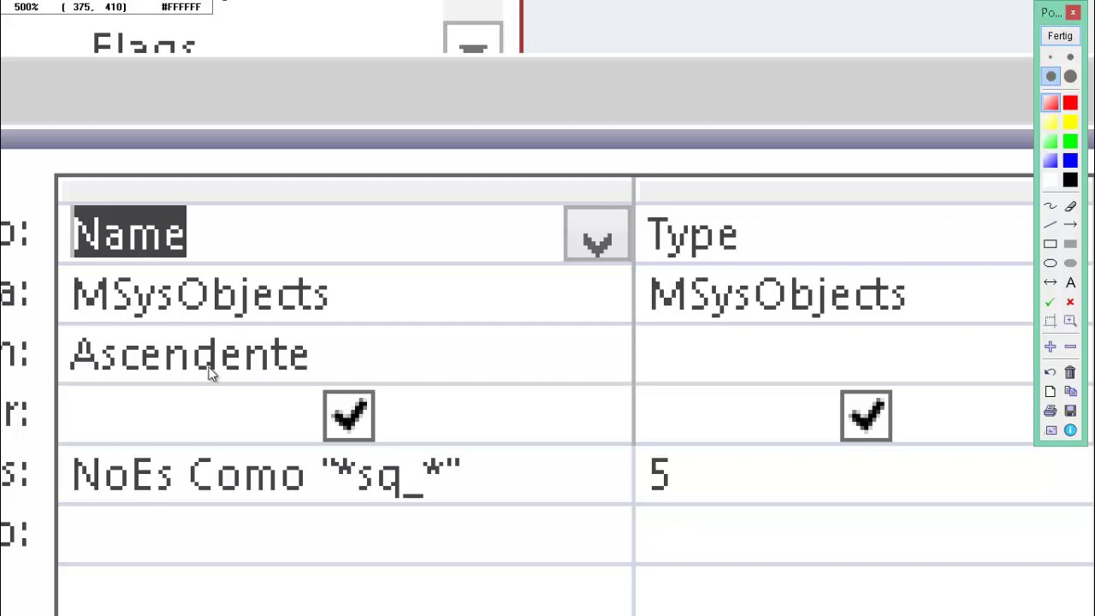
mouse_move(276, 366)
mouse_down()
mouse_move(521, 350)
mouse_move(305, 361)
mouse_up()
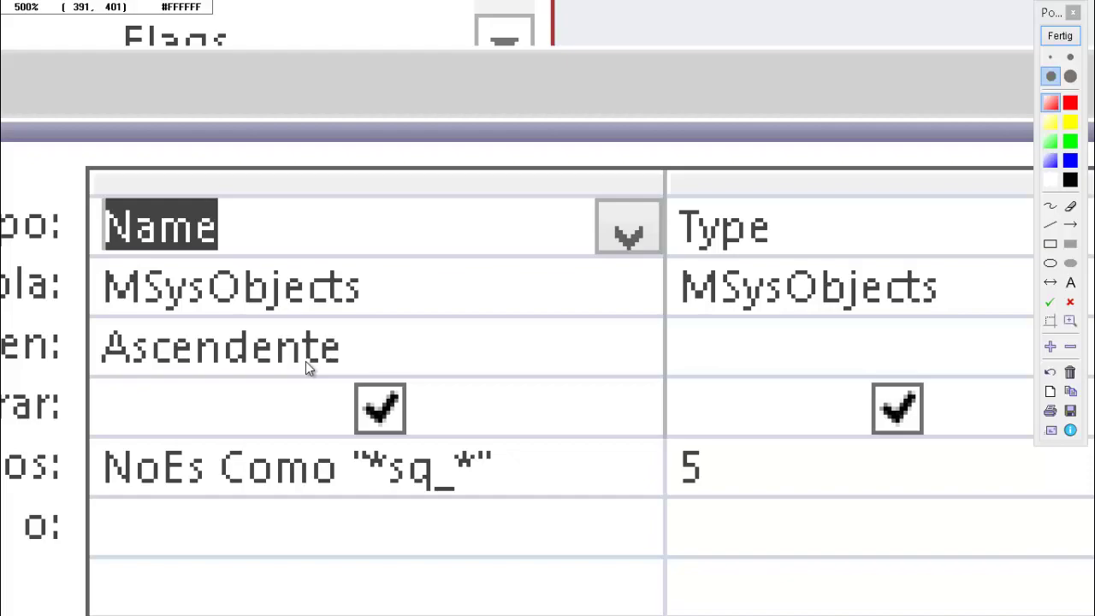
click(1061, 38)
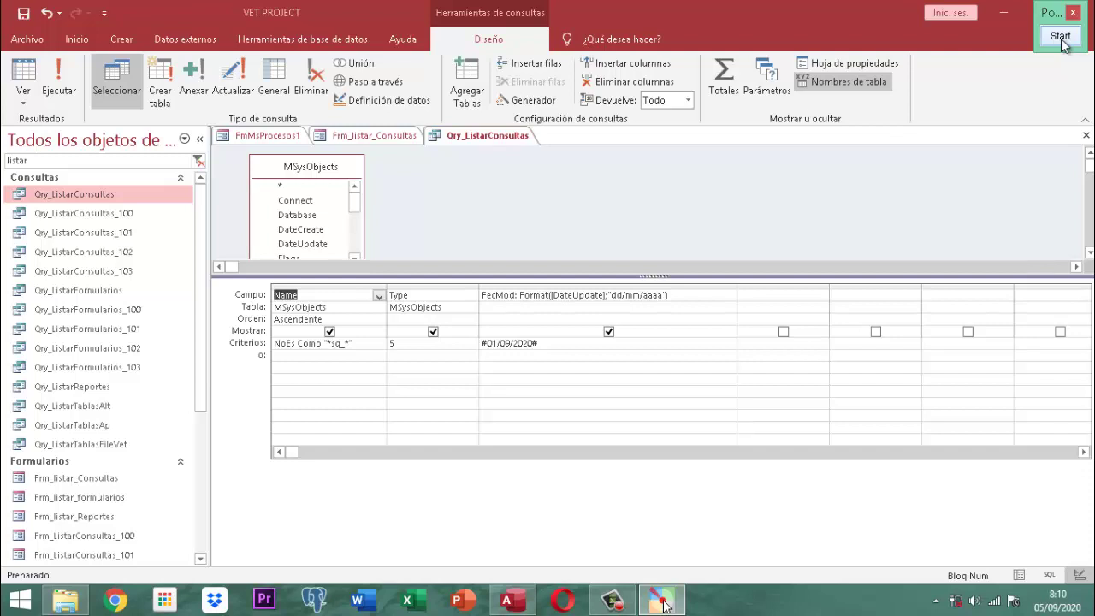
Step: Magnify the FecMod column to examine its Format([DateUpdate]) expression and its date criterion, and leave the magnified view
click(1060, 36)
scroll(700, 241, up, 3)
scroll(387, 248, up, 2)
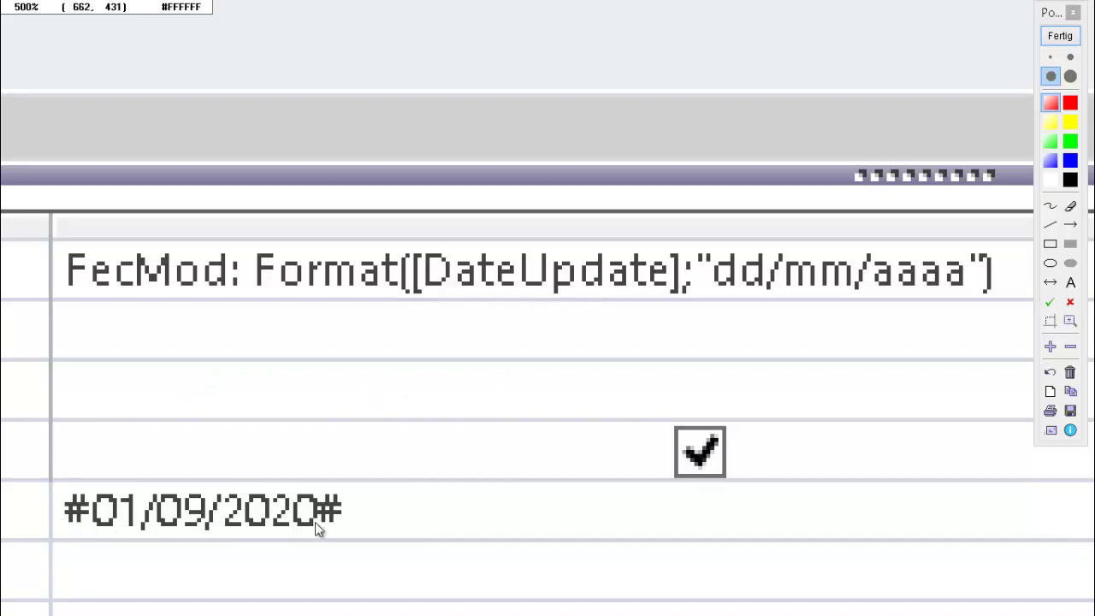
drag(210, 478, 248, 408)
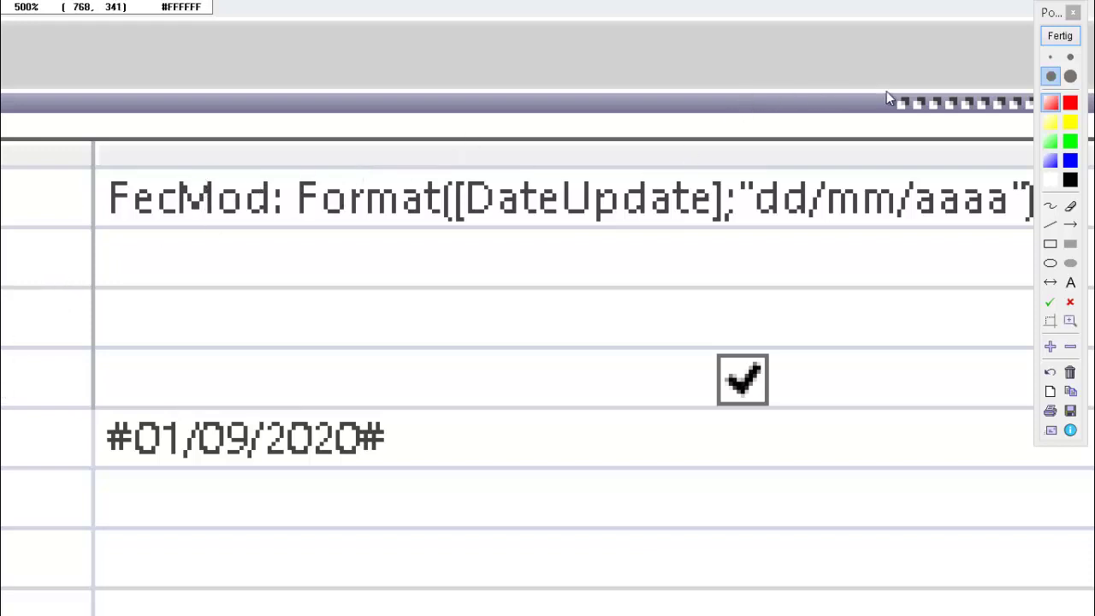
click(1060, 36)
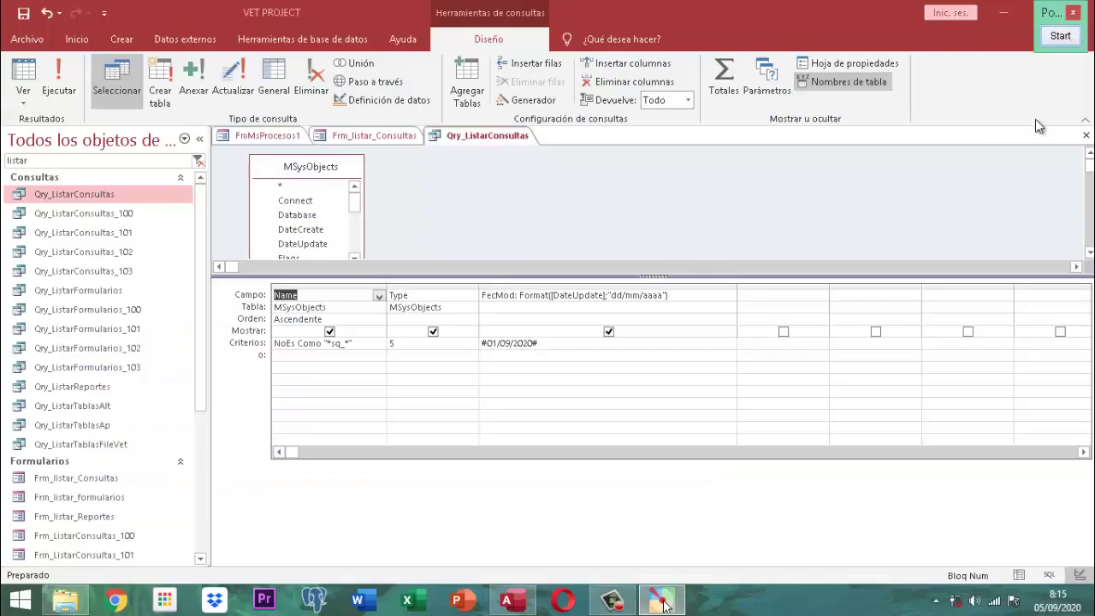
Step: Close the Qry_ListarConsultas query design and answer its save prompt
click(686, 295)
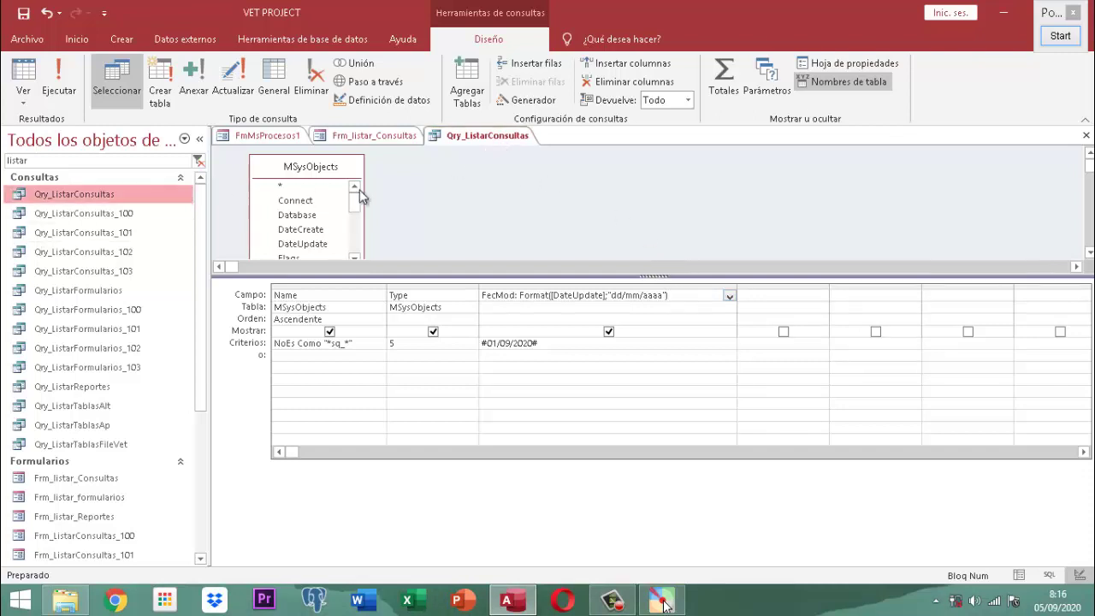
right_click(494, 137)
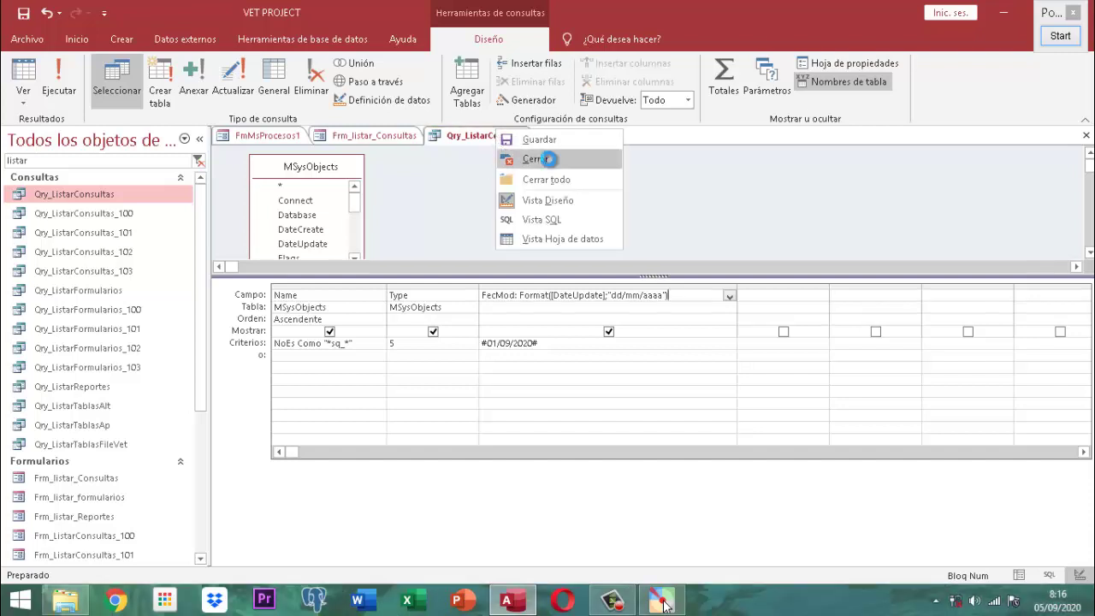
click(547, 160)
click(555, 345)
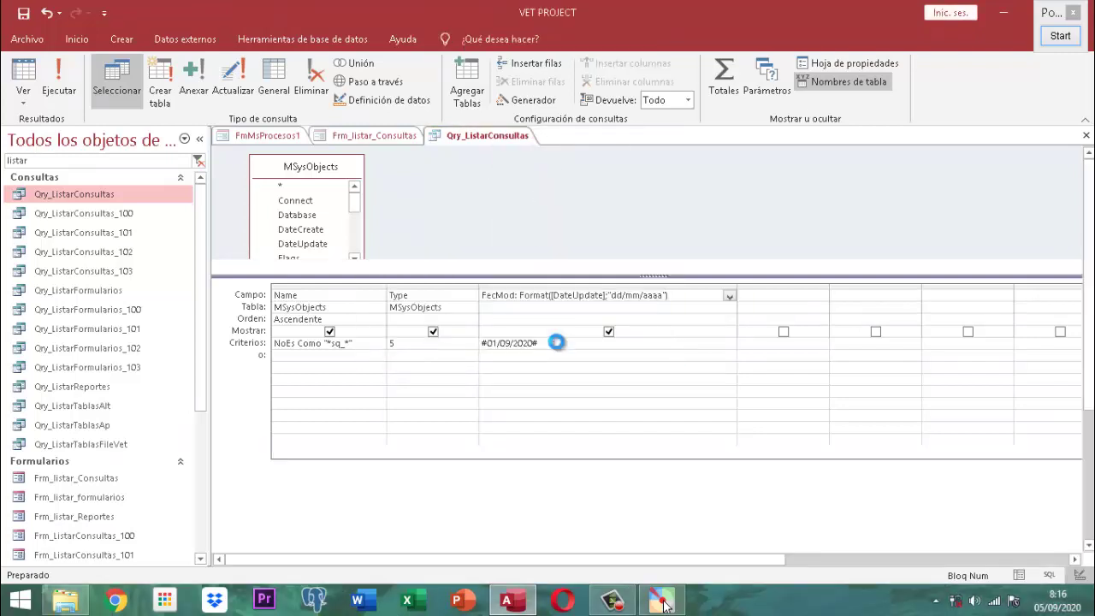
click(87, 214)
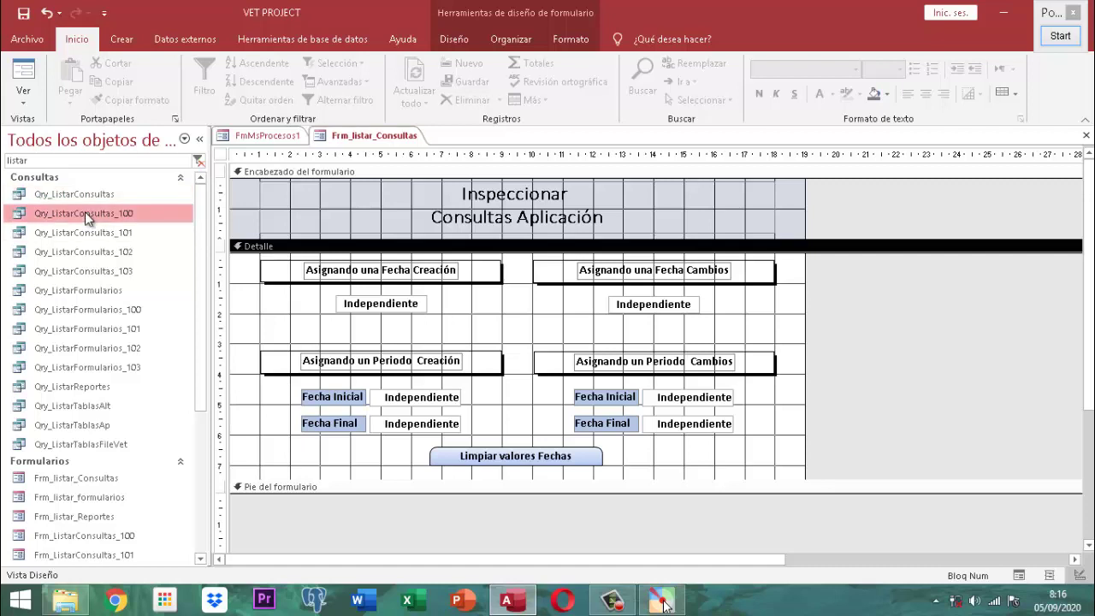
click(83, 234)
click(96, 253)
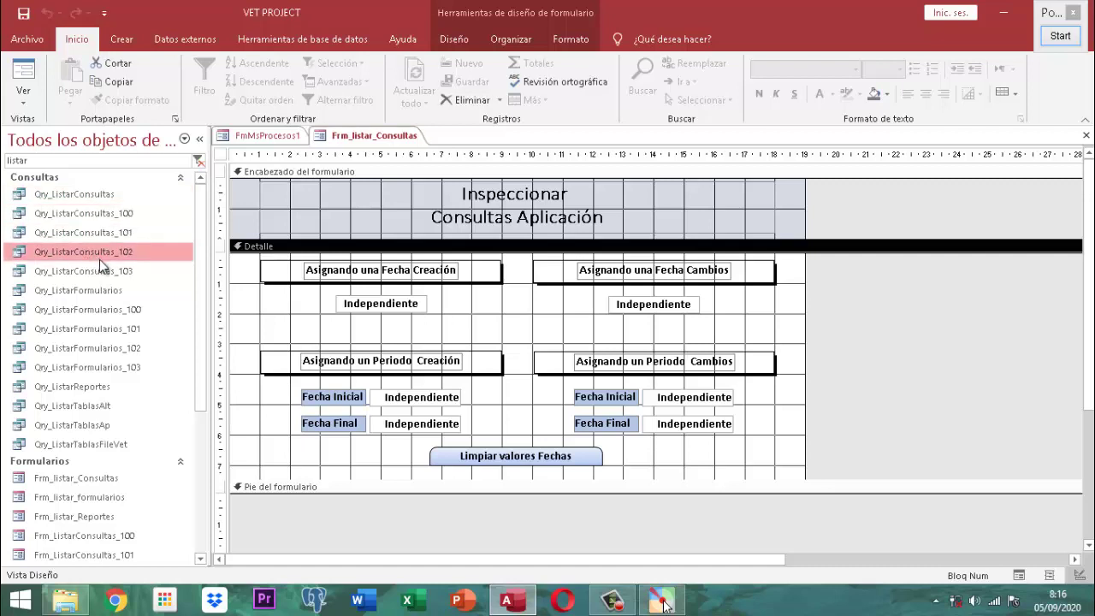
click(101, 272)
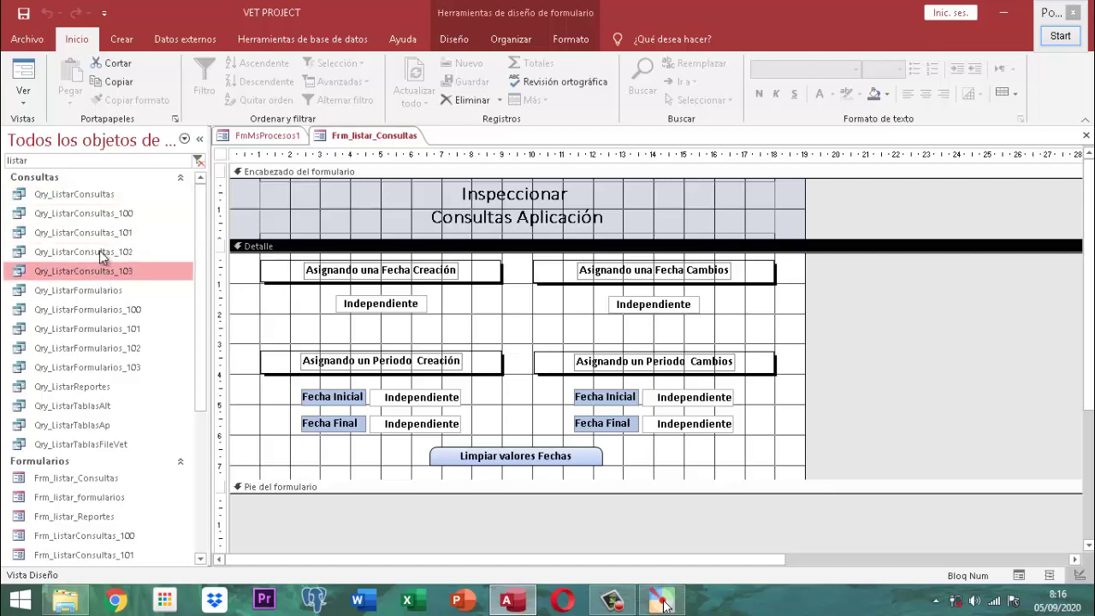
Step: Open Qry_ListarConsultas_100 in Design view and widen the FecCrear column to fit its full expression
click(101, 215)
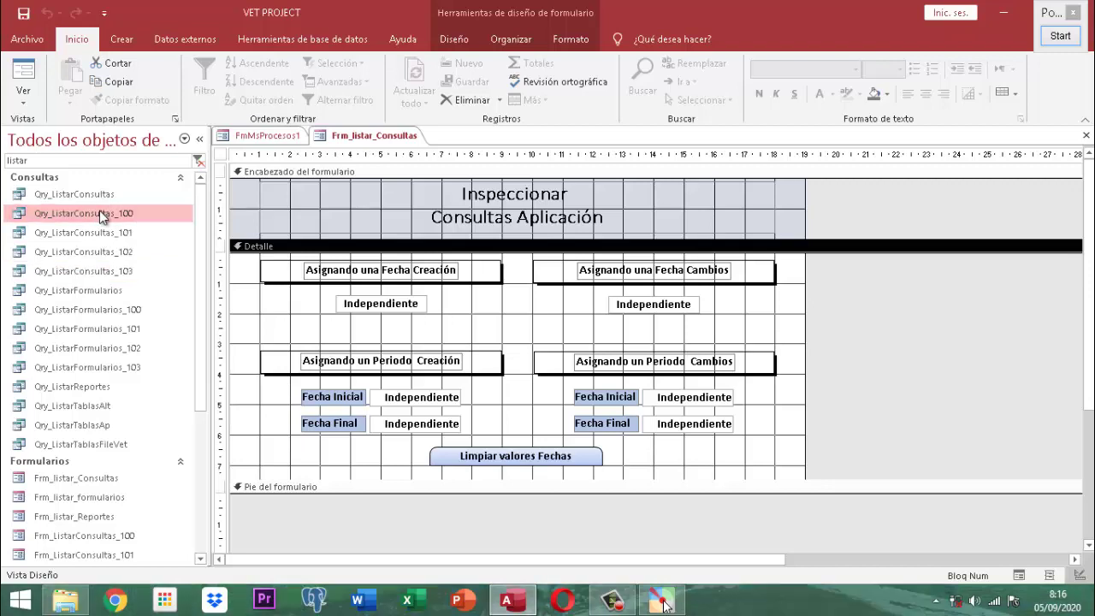
right_click(101, 215)
click(153, 240)
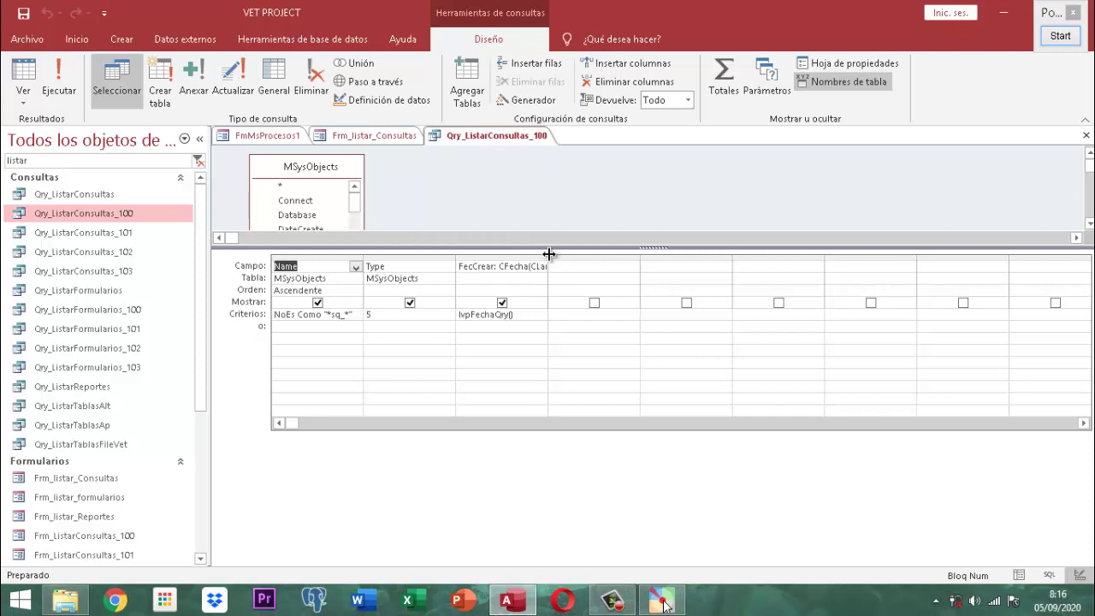
drag(547, 260, 722, 260)
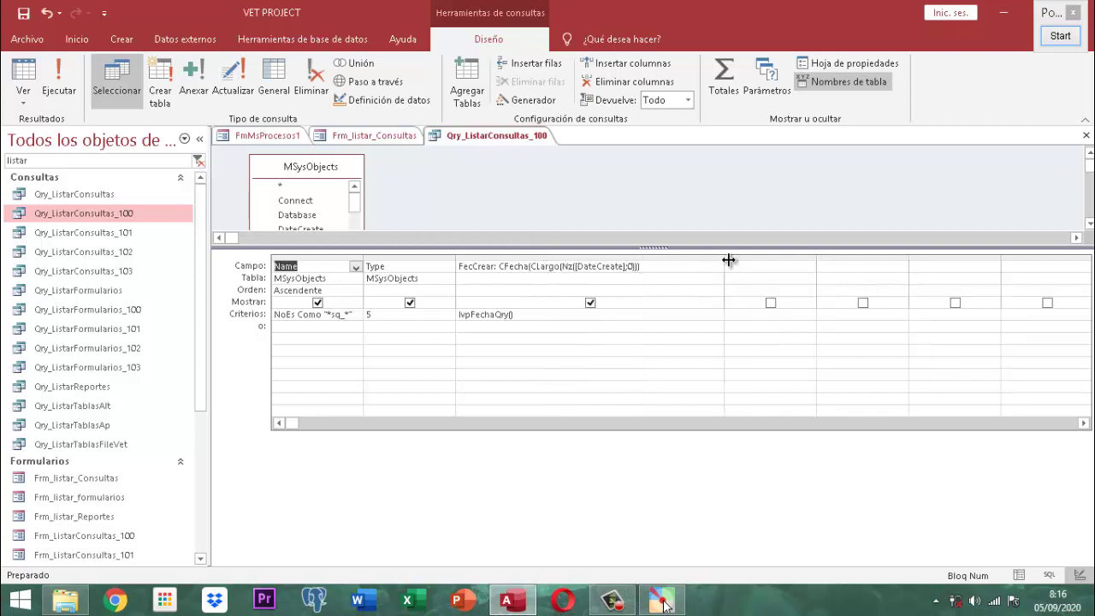
Step: Magnify the Qry_ListarConsultas_100 grid to examine the Name criterion, the FecCrear date conversion expression and its function-based criterion
click(1062, 38)
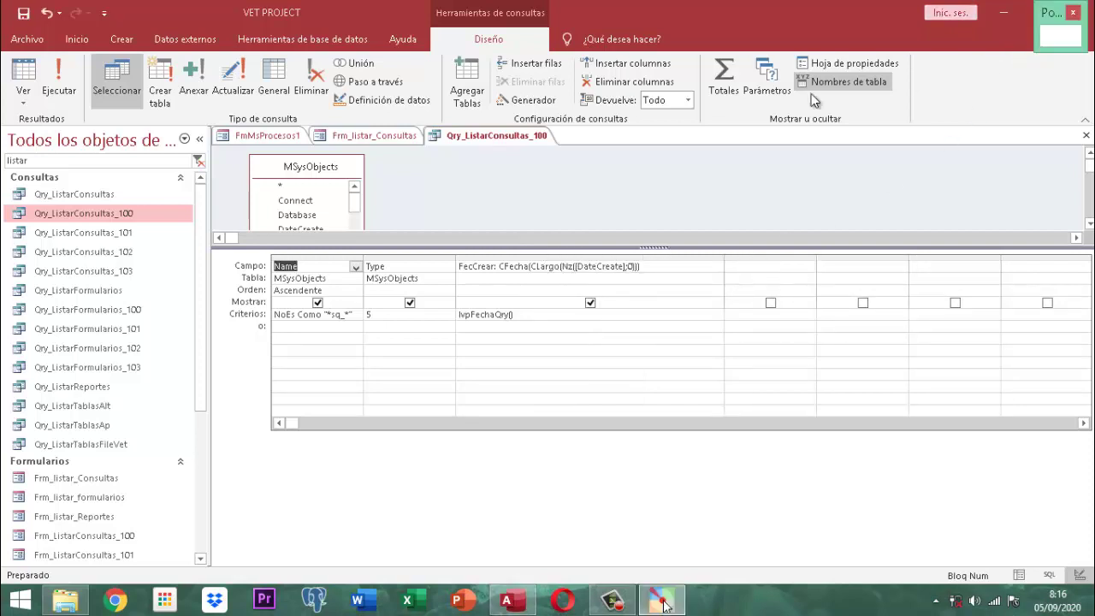
scroll(553, 298, up, 4)
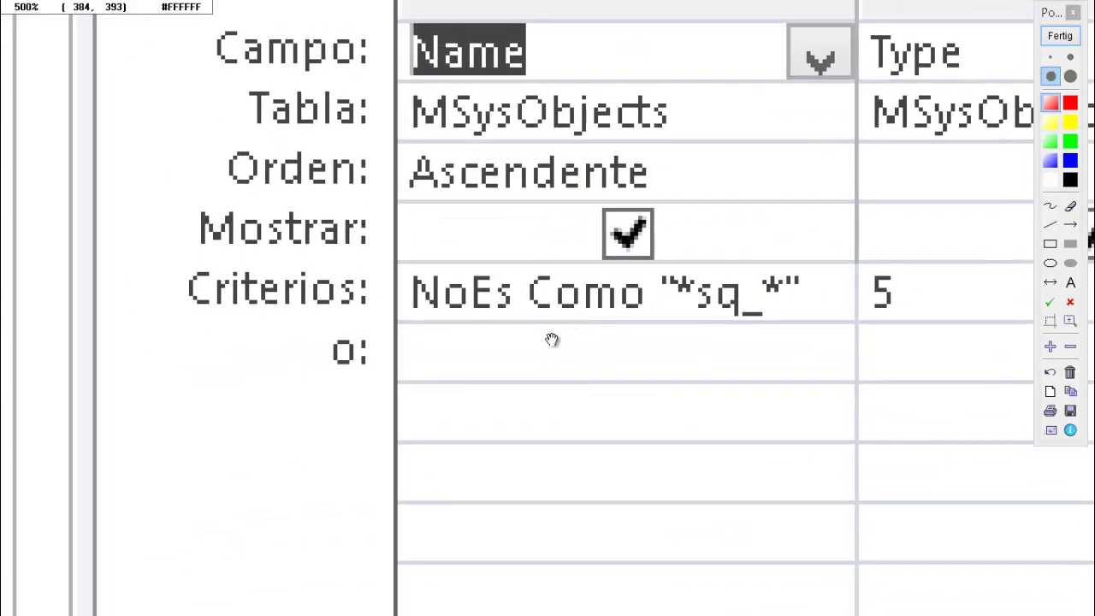
scroll(571, 319, down, 4)
scroll(510, 211, up, 4)
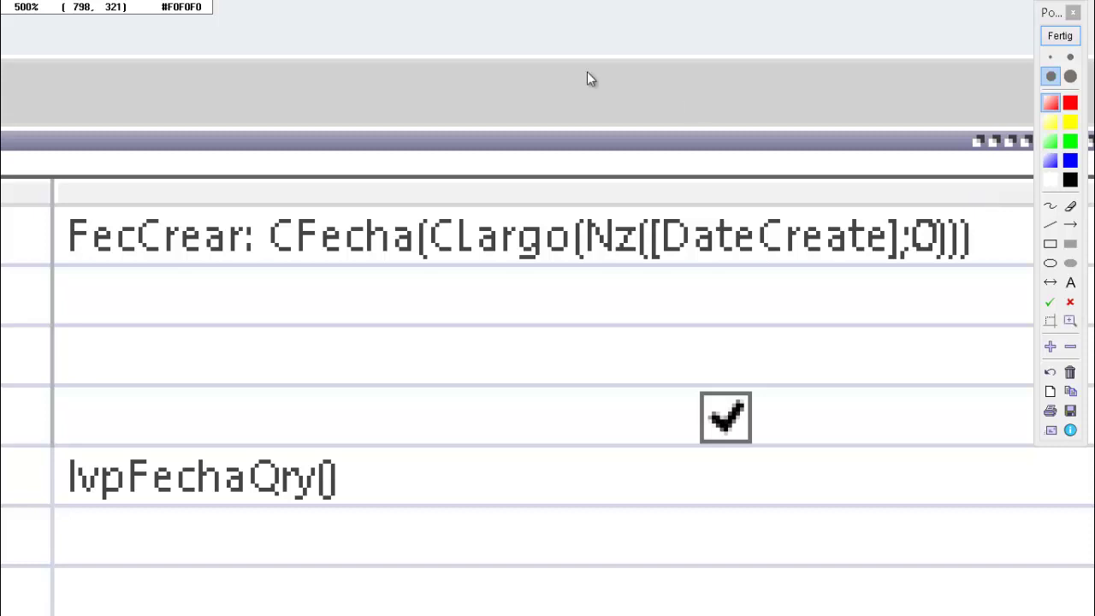
click(1061, 36)
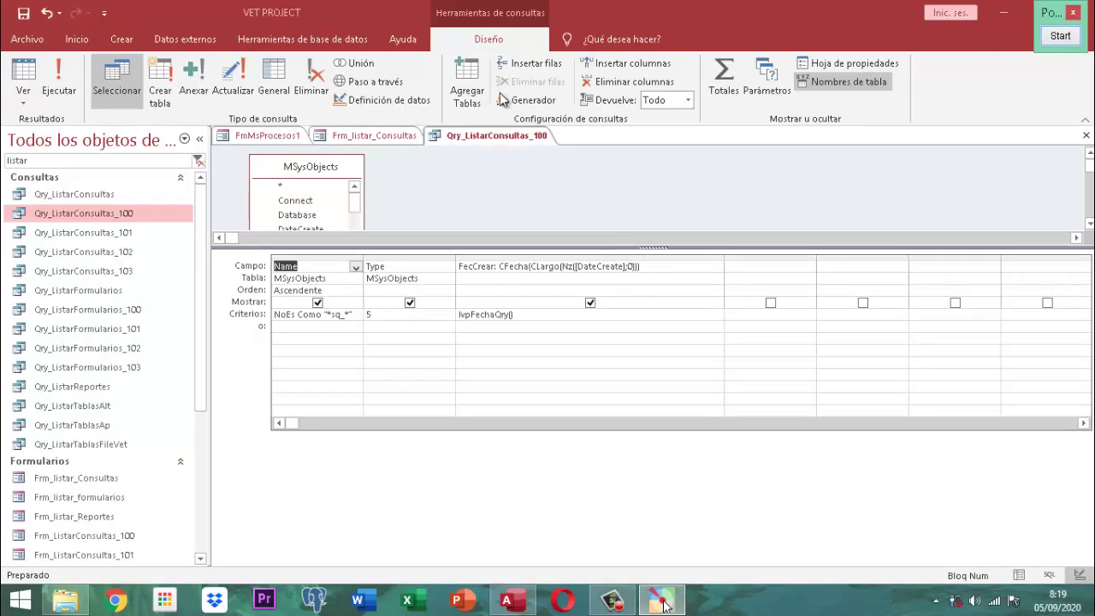
Step: Save and close the Qry_ListarConsultas_100 query
right_click(484, 135)
click(520, 147)
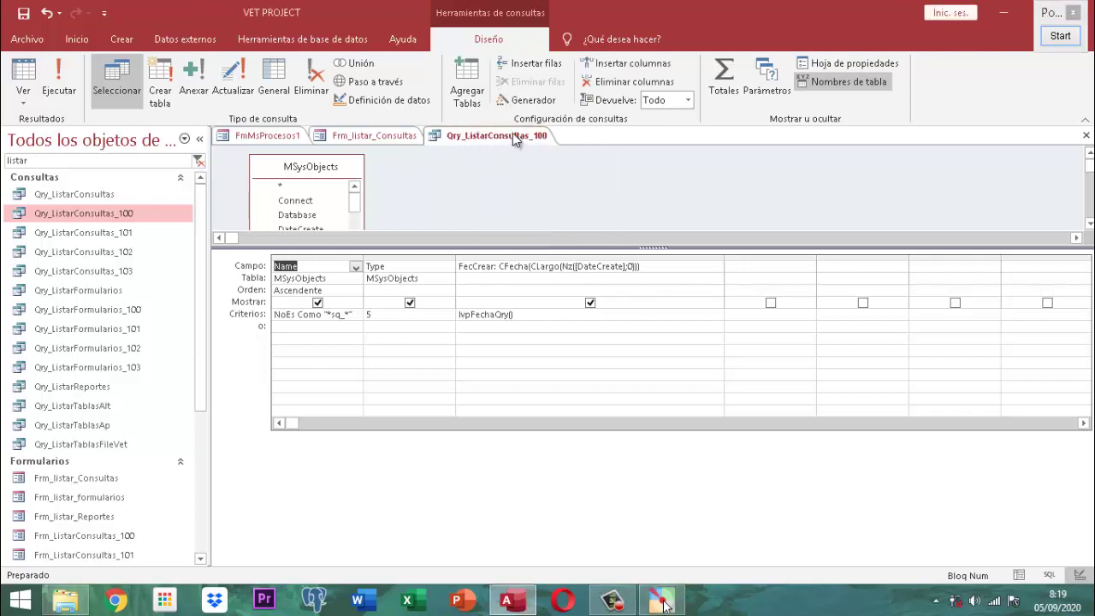
right_click(516, 135)
click(544, 163)
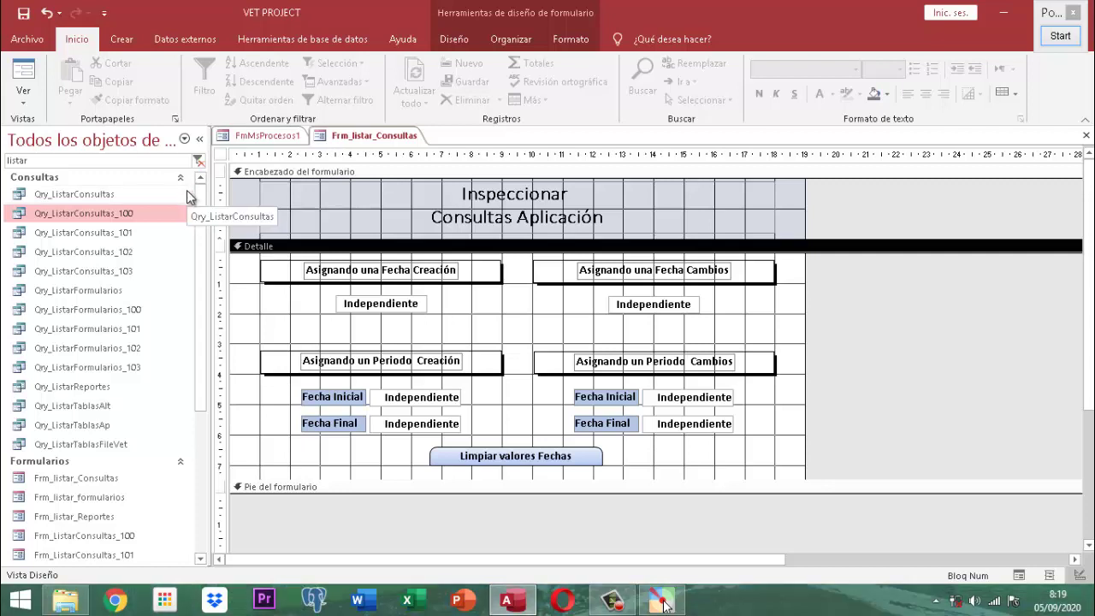
Step: Filter the database objects by "publ" and open the MolPublicVyC module's code
click(47, 160)
drag(47, 160, 4, 163)
text(publ)
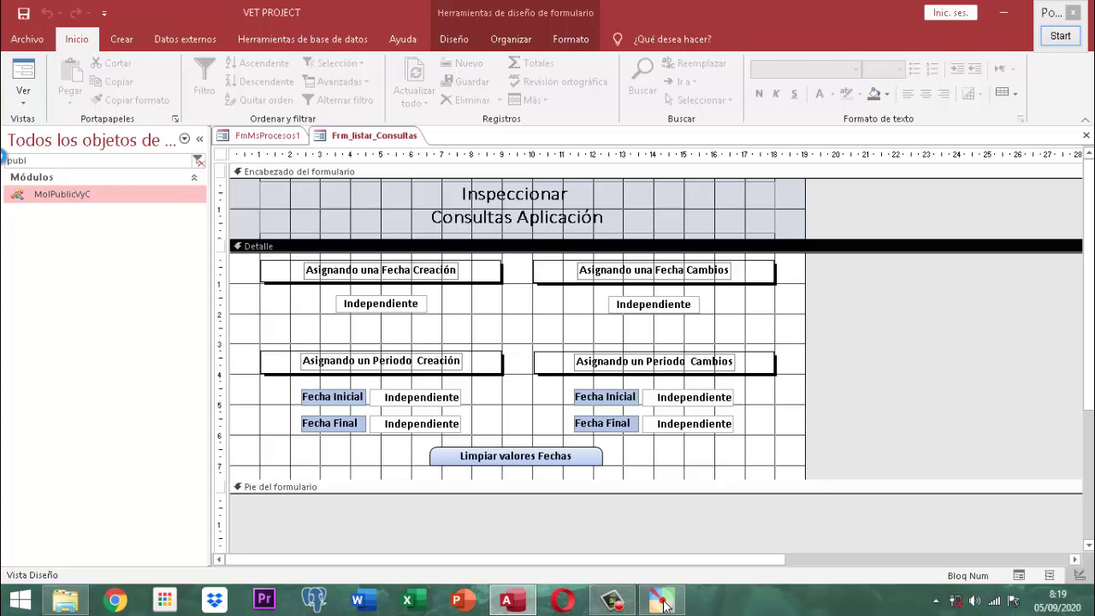
click(664, 602)
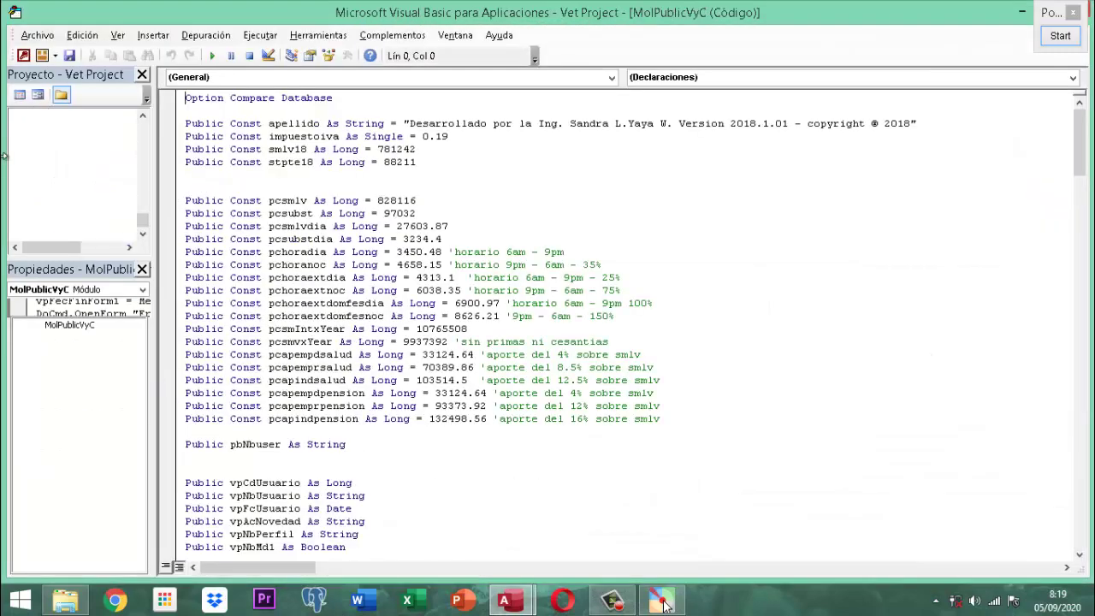
Step: Insert a blank line above the vpFechaRep declaration in MolPublicVyC to separate the query date variables from the report ones
scroll(502, 272, down, 6)
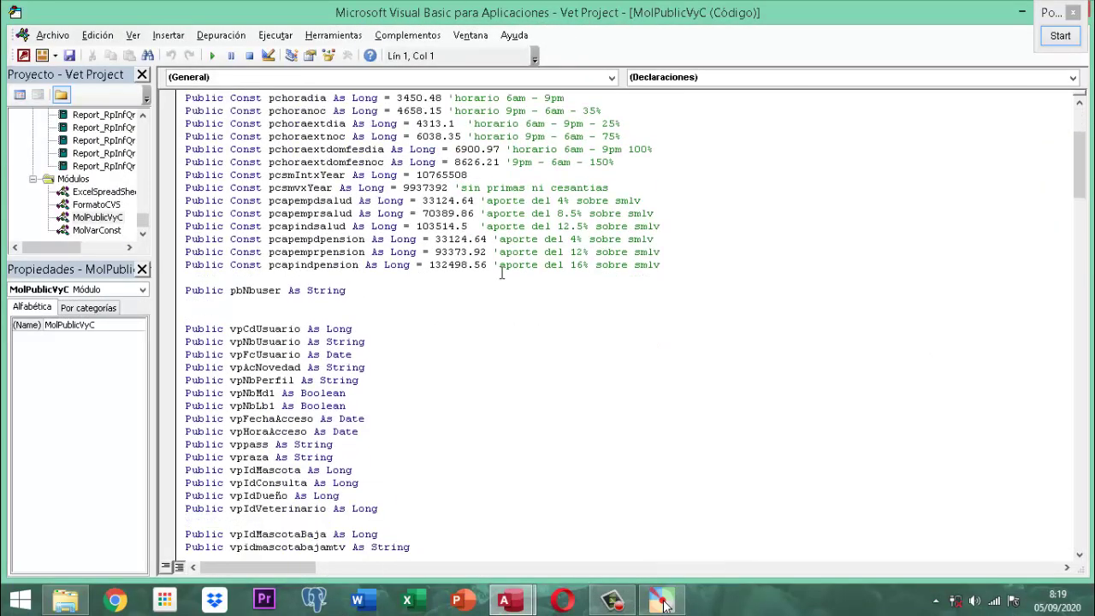
scroll(502, 272, down, 3)
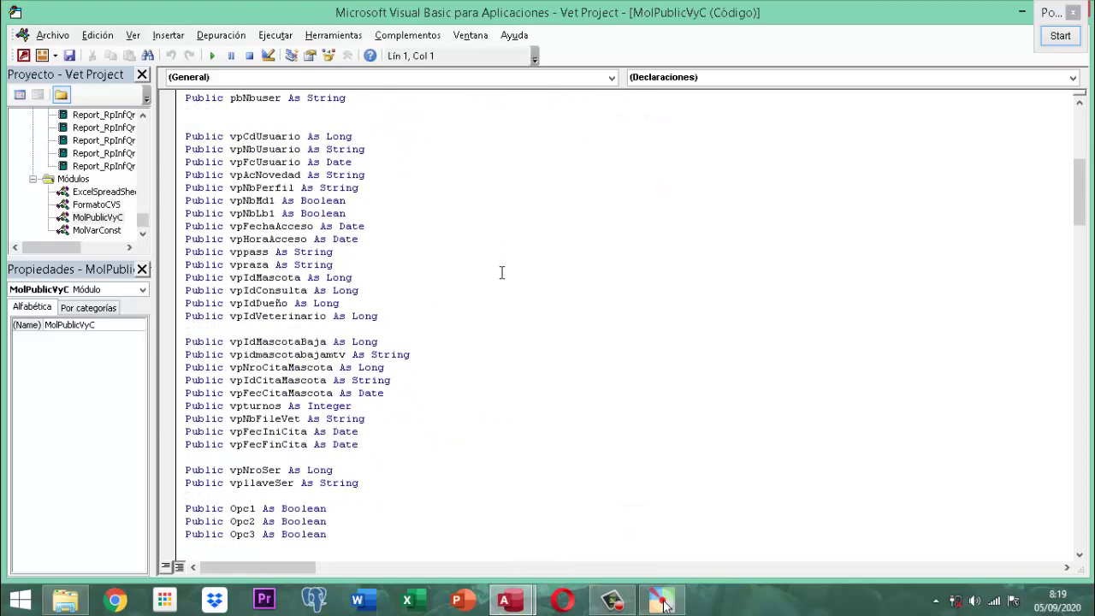
scroll(502, 272, down, 9)
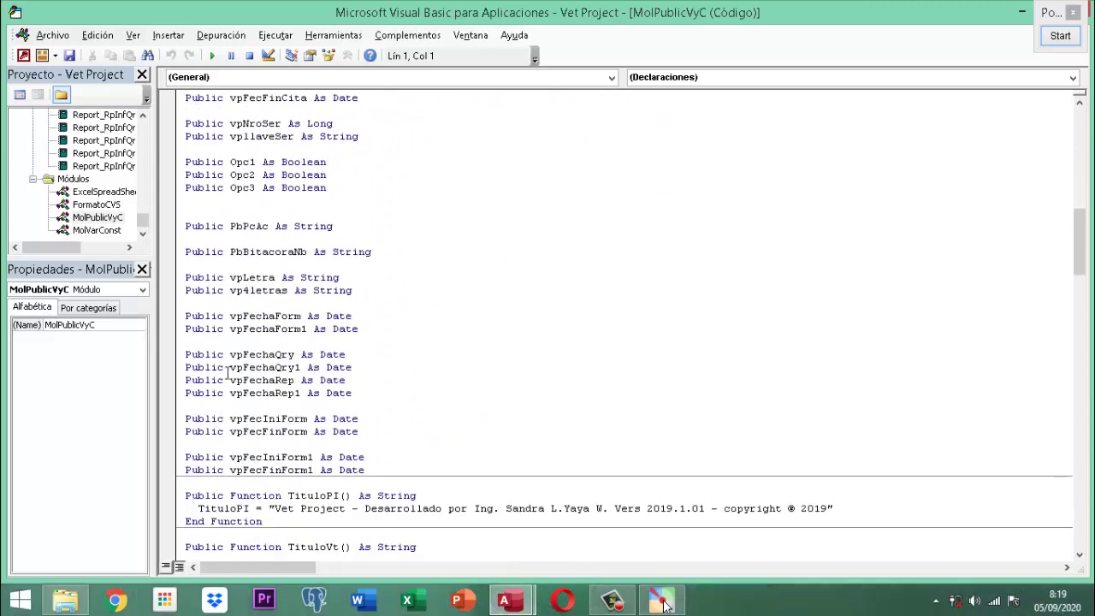
click(185, 380)
key(Return)
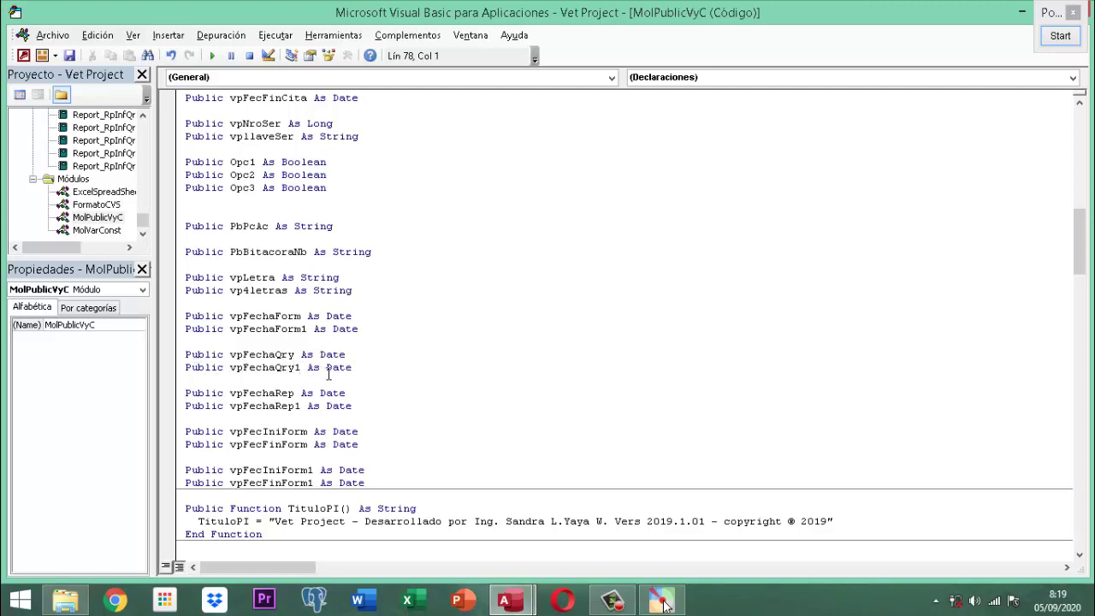
Step: Review the public date functions at the end of the module, from lvpFechaForm to lvpFecFinForm1, and close the code editor
scroll(370, 373, down, 1)
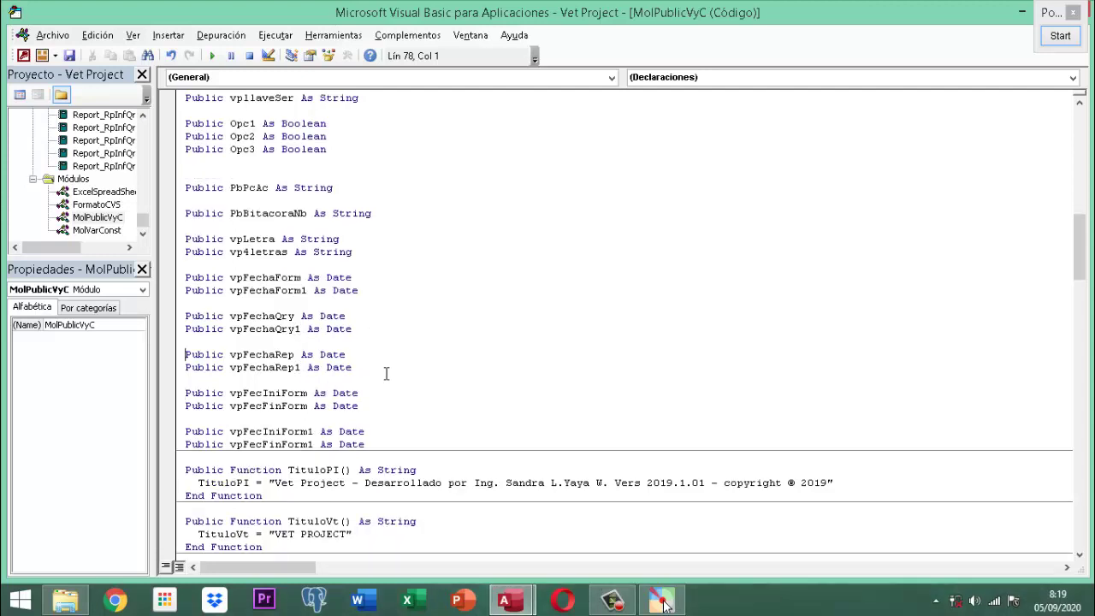
scroll(386, 374, down, 20)
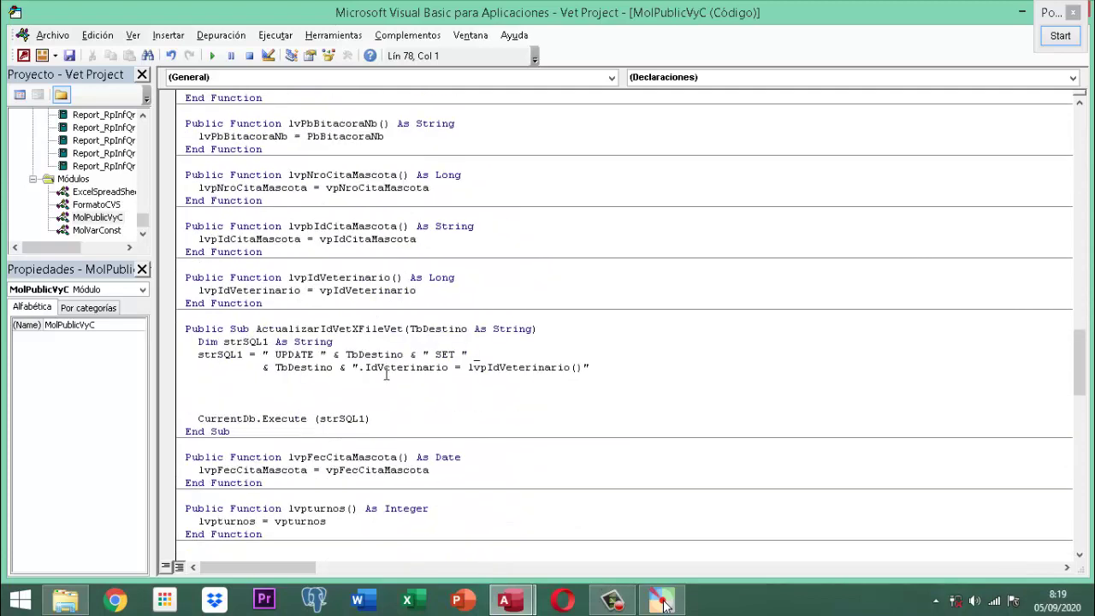
scroll(386, 374, down, 17)
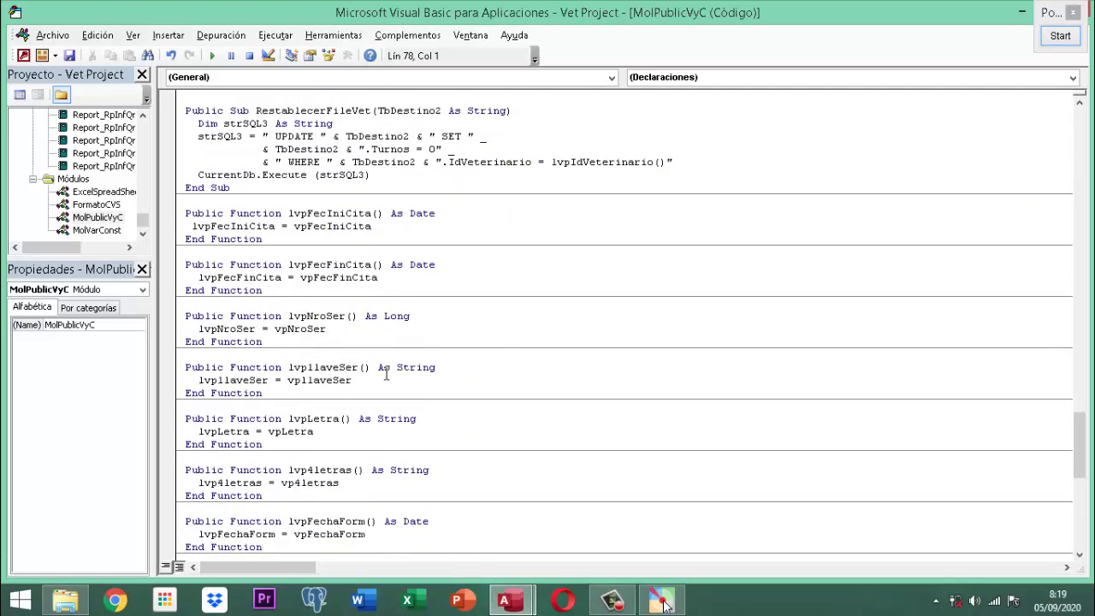
scroll(386, 374, down, 3)
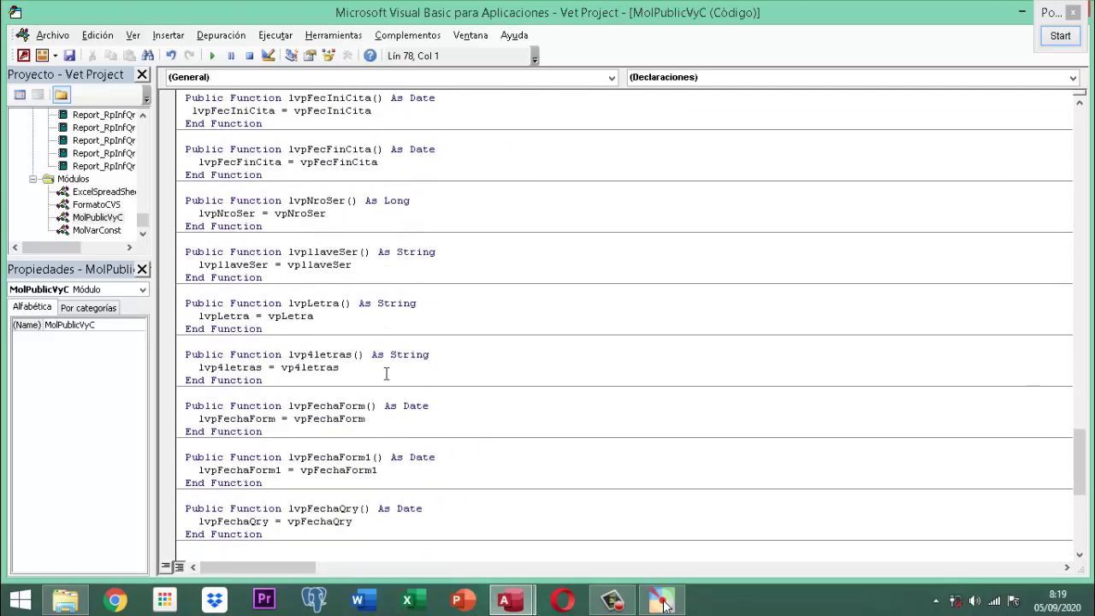
scroll(386, 374, down, 4)
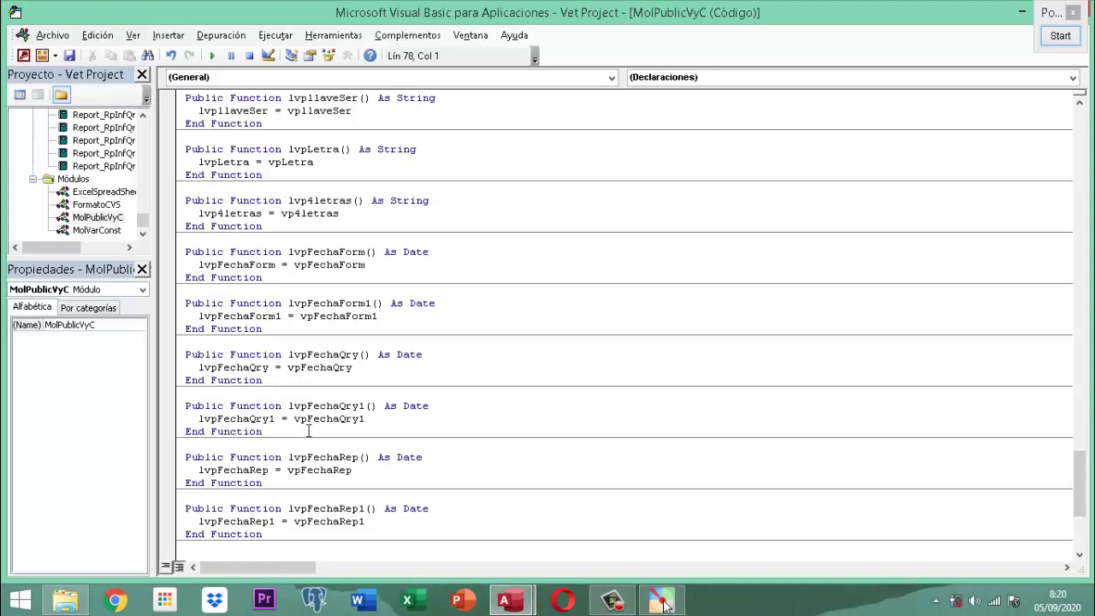
scroll(384, 447, down, 4)
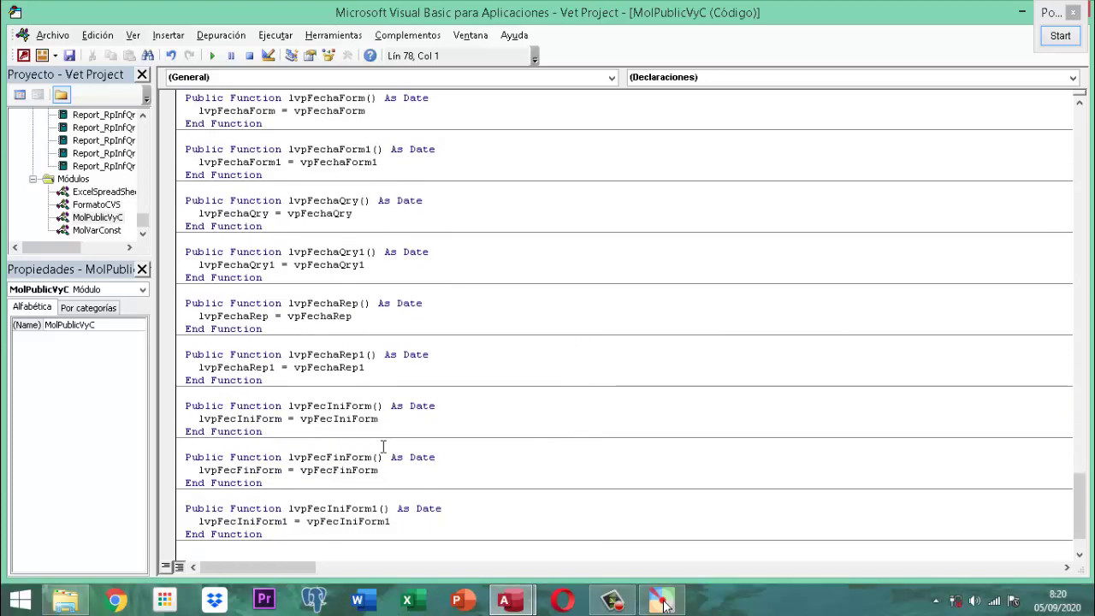
scroll(484, 457, down, 2)
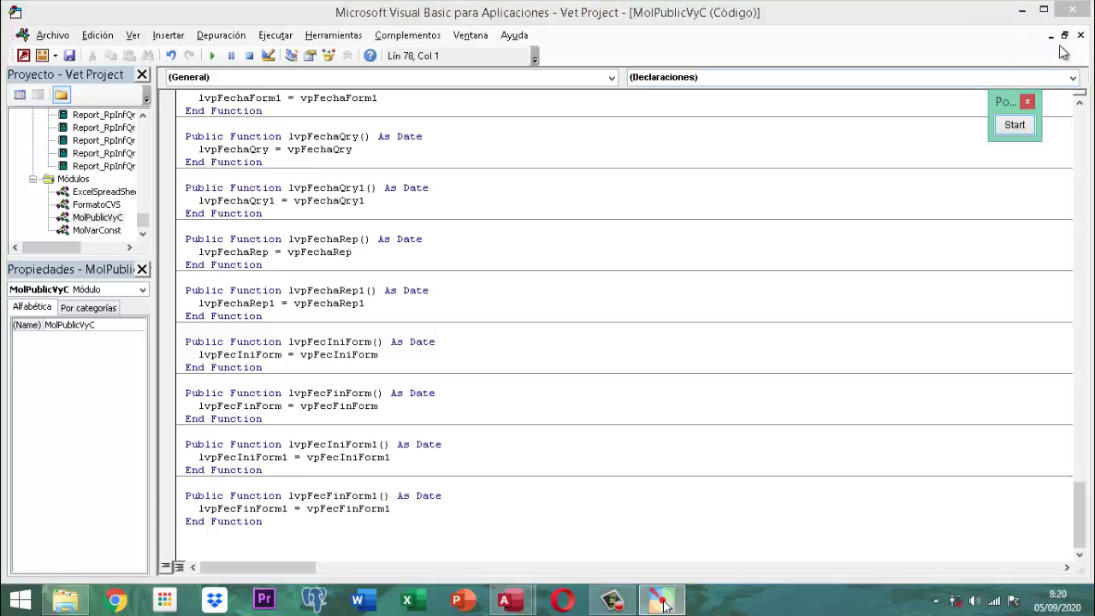
click(1080, 11)
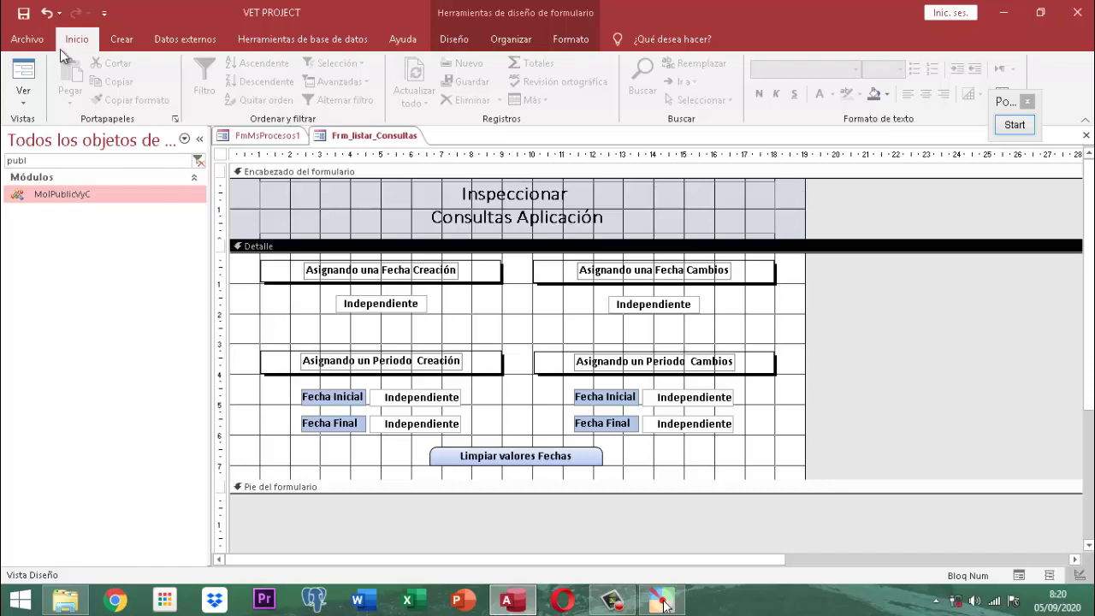
Step: Filter the database objects by "listar" and open the Qry_ListarConsultas_101 query in Design view
click(36, 161)
text(listar)
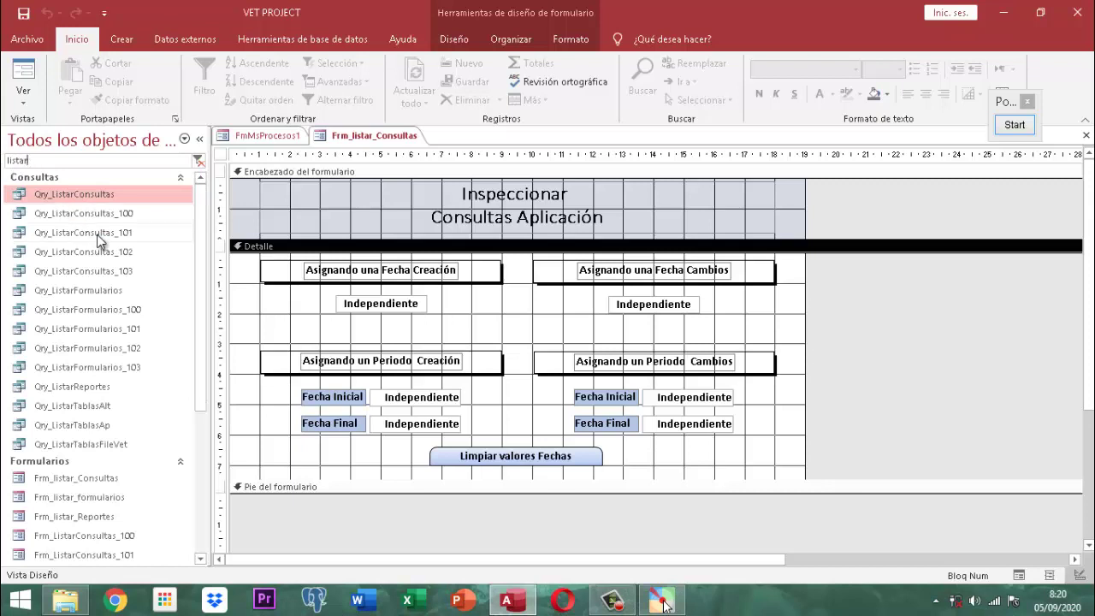
click(96, 233)
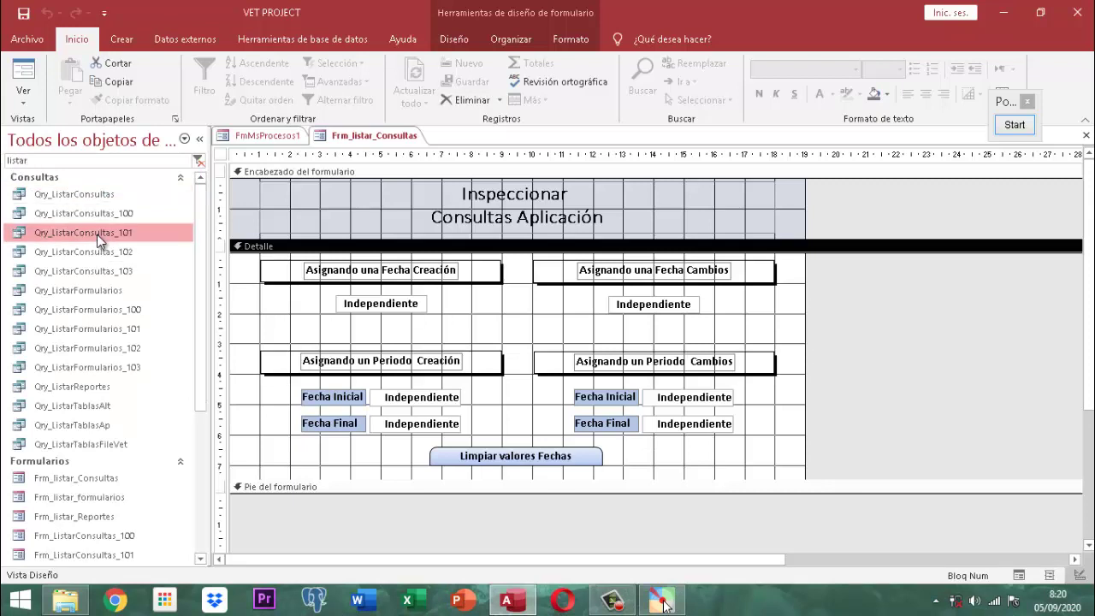
right_click(96, 234)
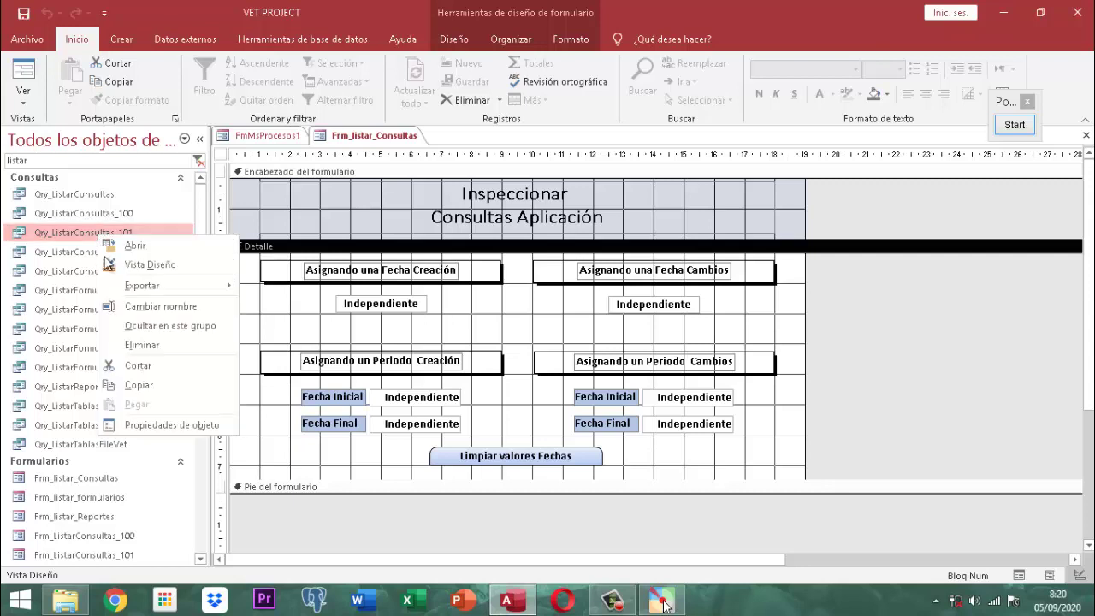
click(150, 265)
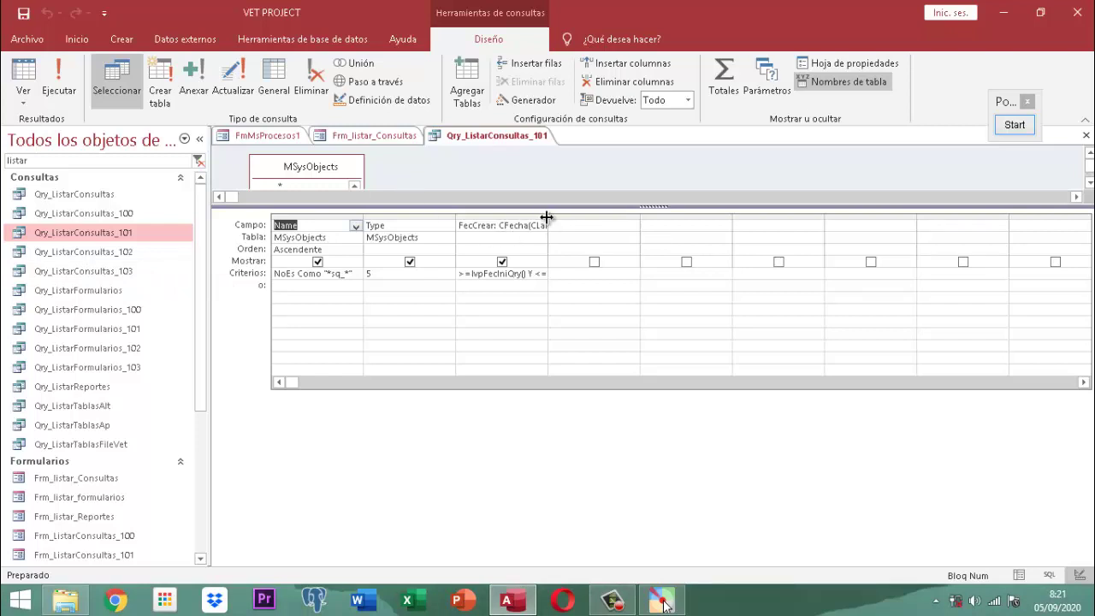
Step: Widen the FecCrear column to fit its full expression and magnify the grid to examine its date range criterion
drag(547, 217, 680, 214)
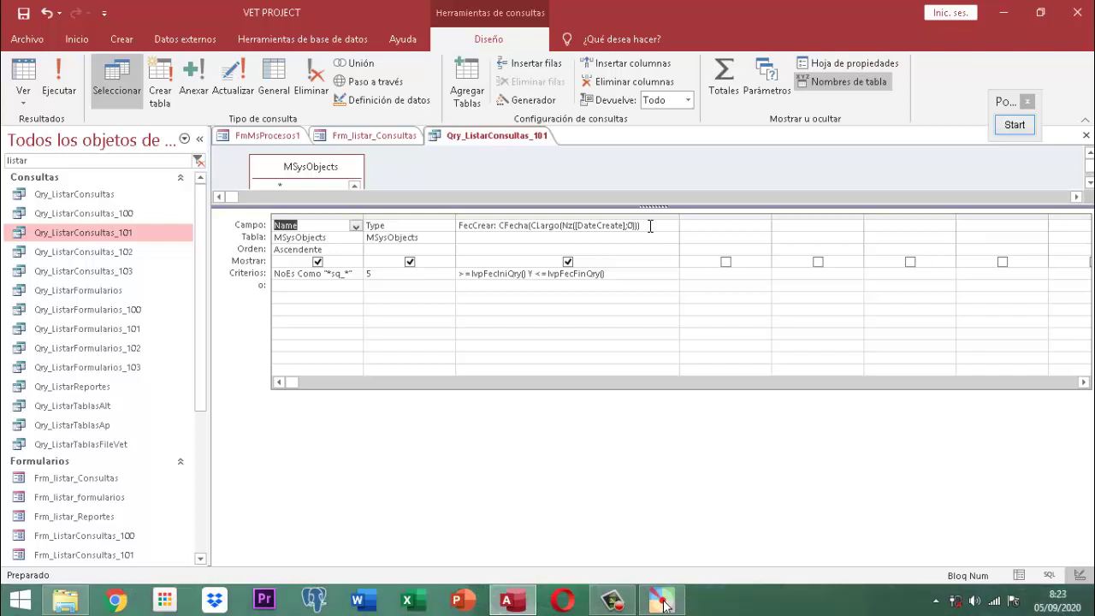
click(1014, 125)
scroll(557, 274, up, 4)
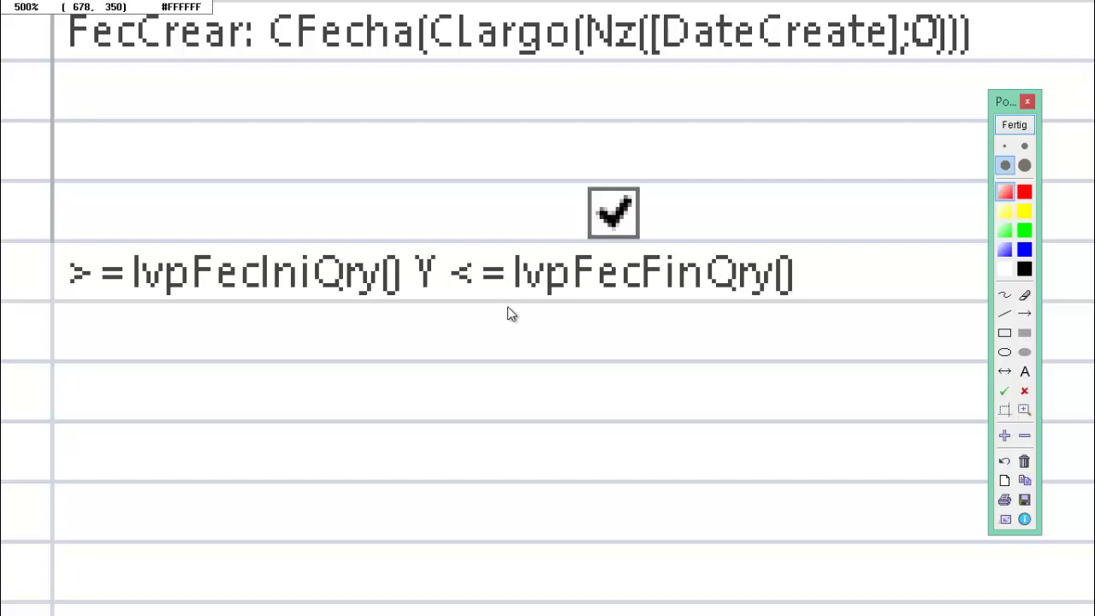
click(1012, 127)
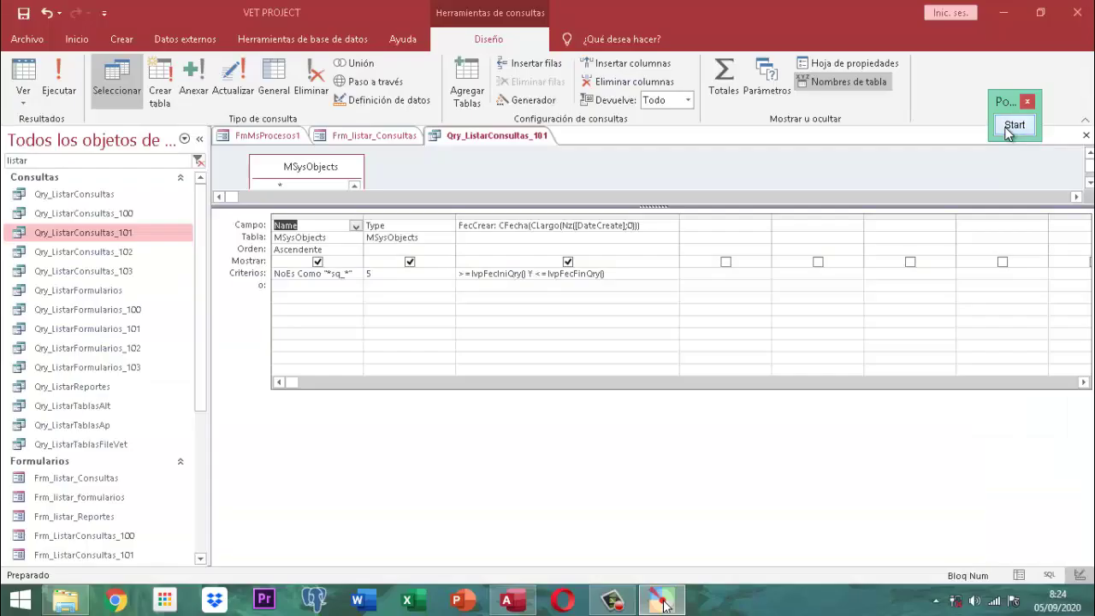
Step: Save and close the Qry_ListarConsultas_101 query
right_click(483, 135)
click(516, 142)
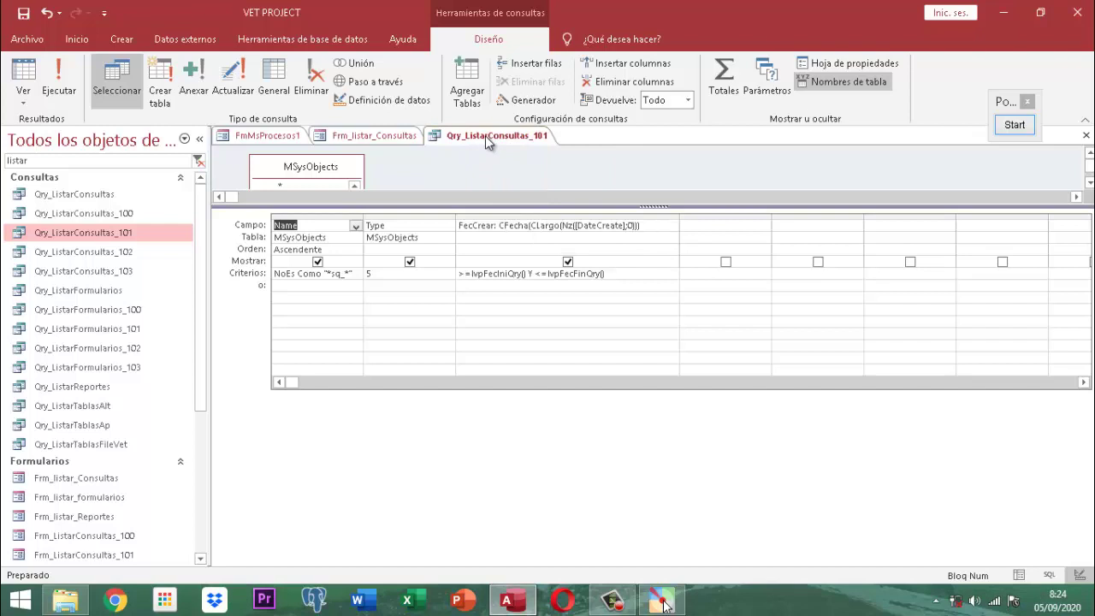
right_click(485, 135)
click(505, 147)
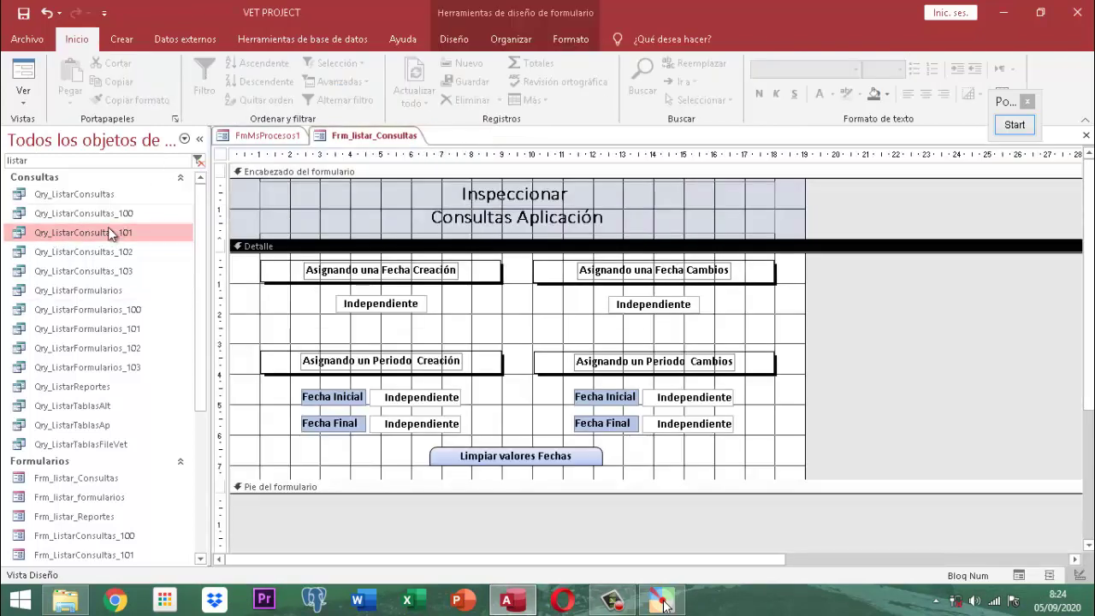
drag(41, 160, 5, 162)
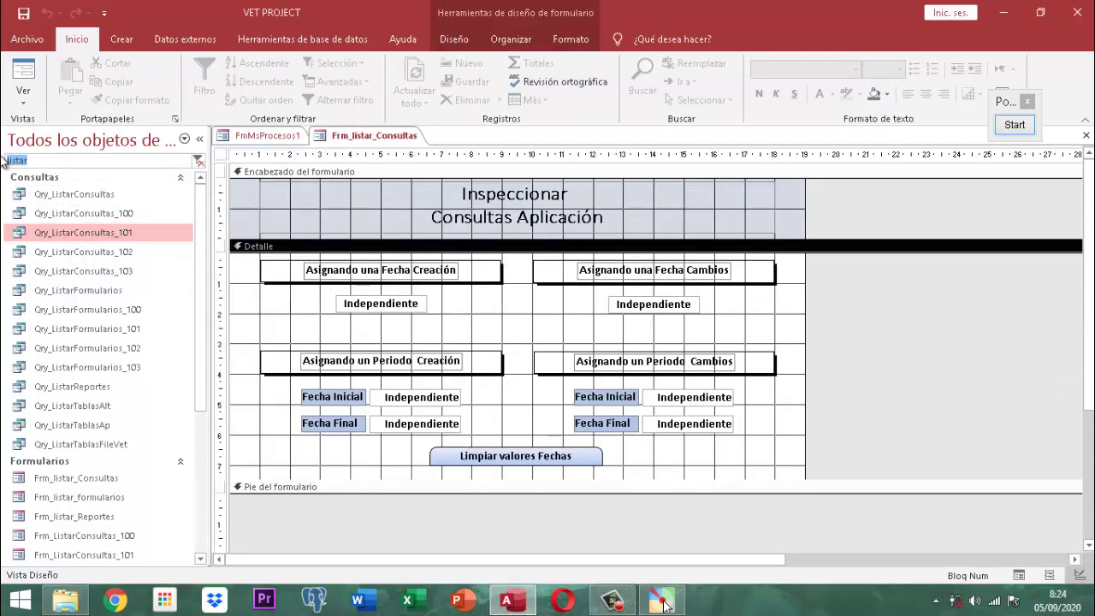
text(mod)
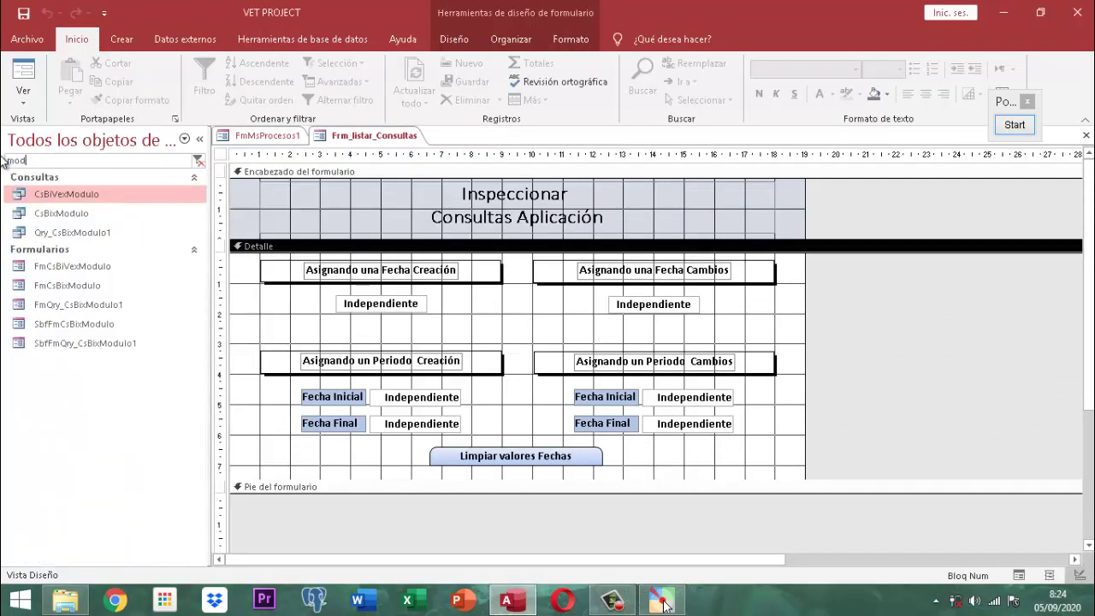
key(BackSpace)
key(BackSpace)
key(BackSpace)
Step: Filter the database objects by "publi" to find the public variables module
text(publi)
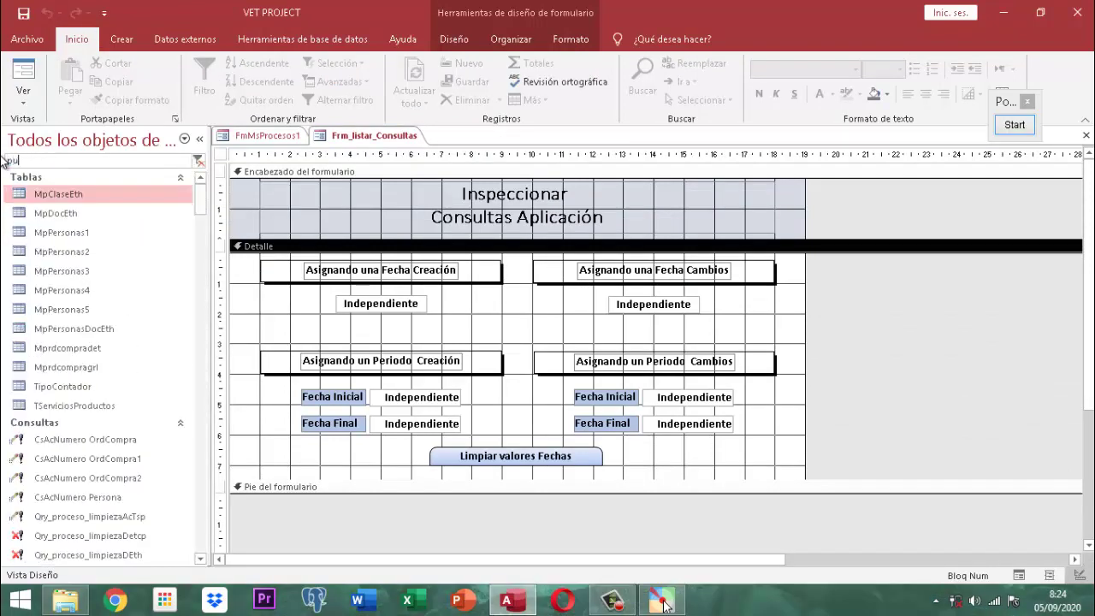